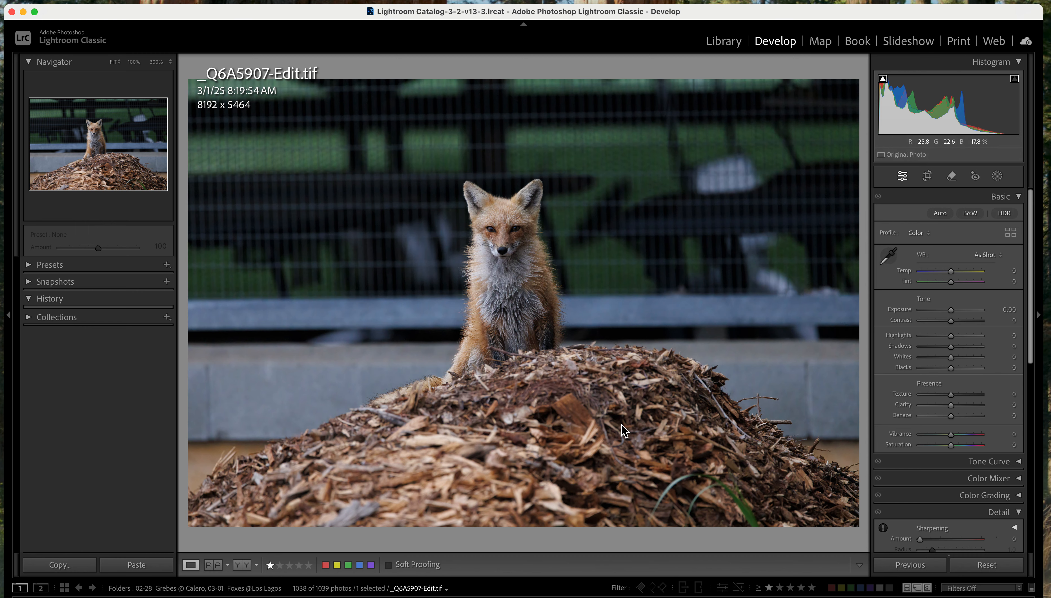
Crop the photo around the fox to about 4378 x 2920, keeping the original aspect ratio
click(506, 243)
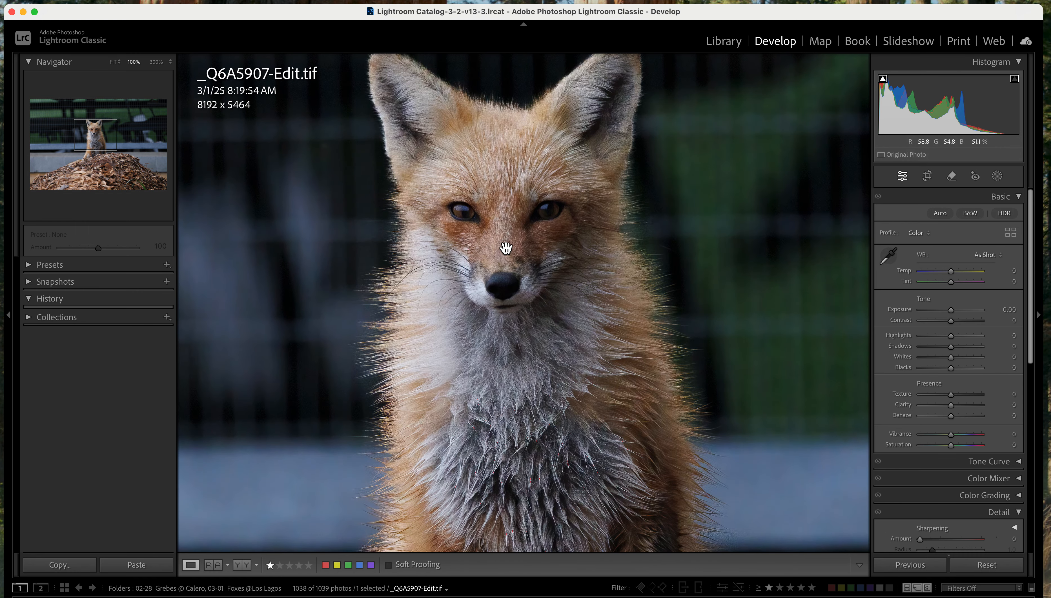
scroll(505, 248, up, 3)
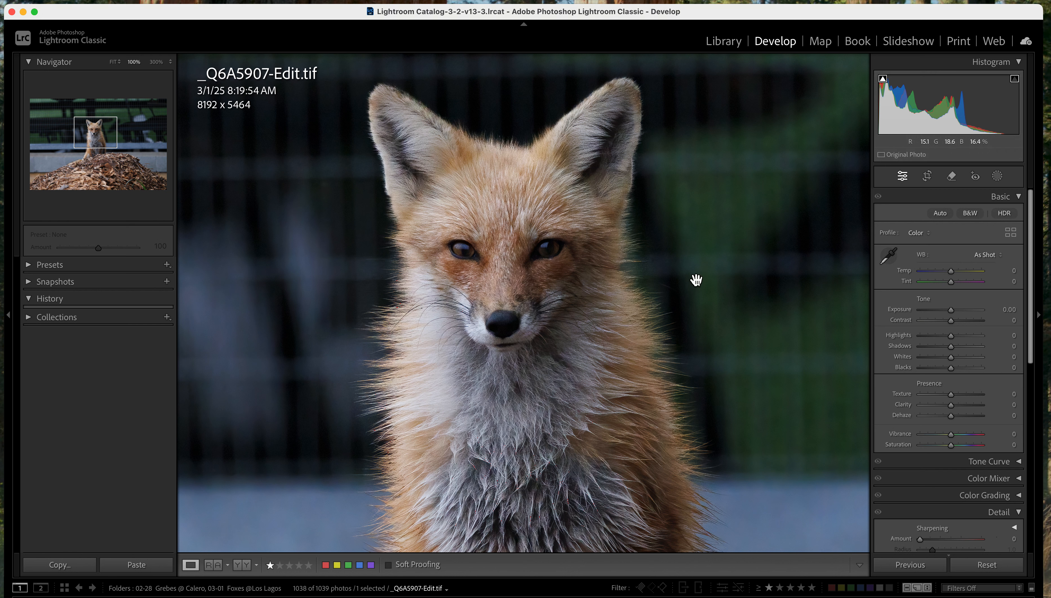
click(674, 279)
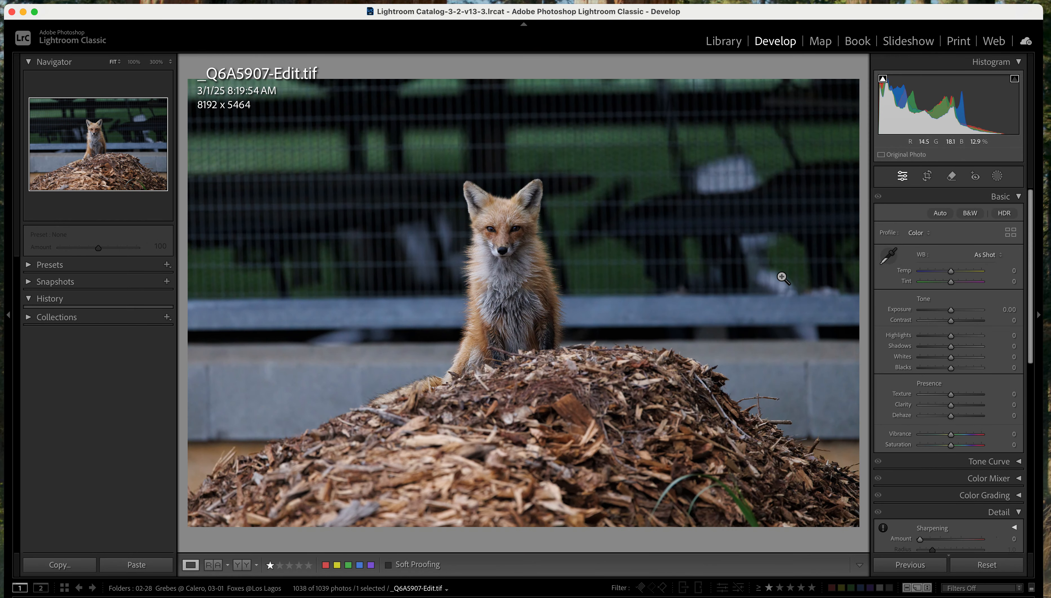
click(927, 177)
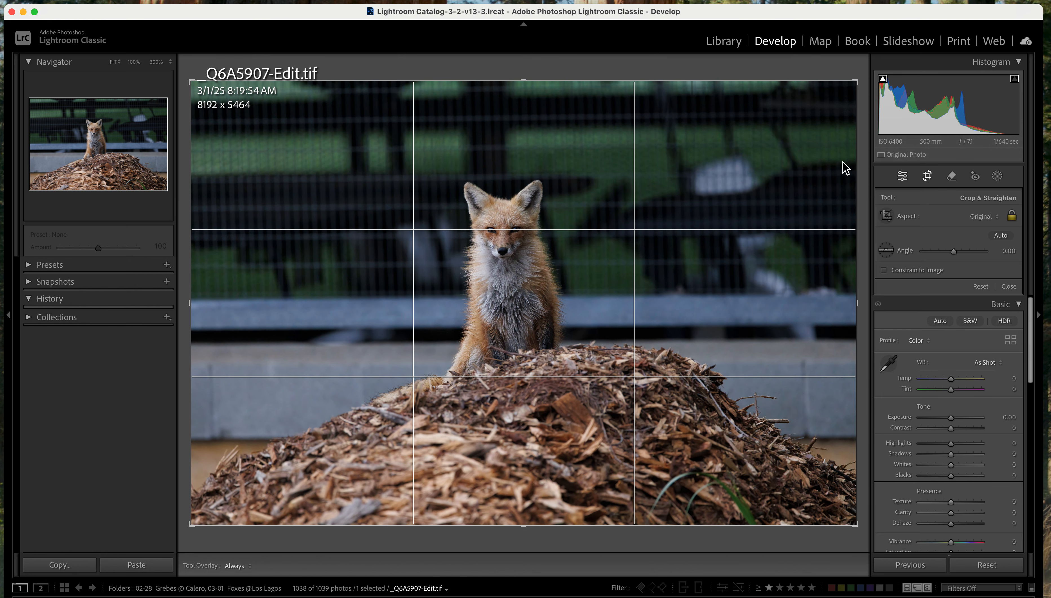
drag(530, 82, 519, 127)
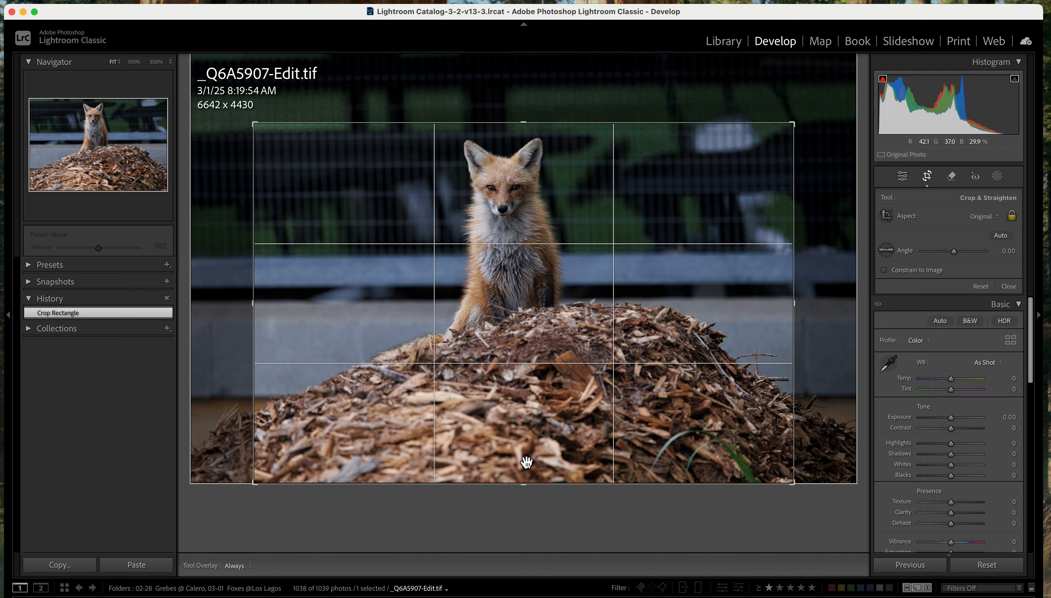
drag(528, 486, 525, 421)
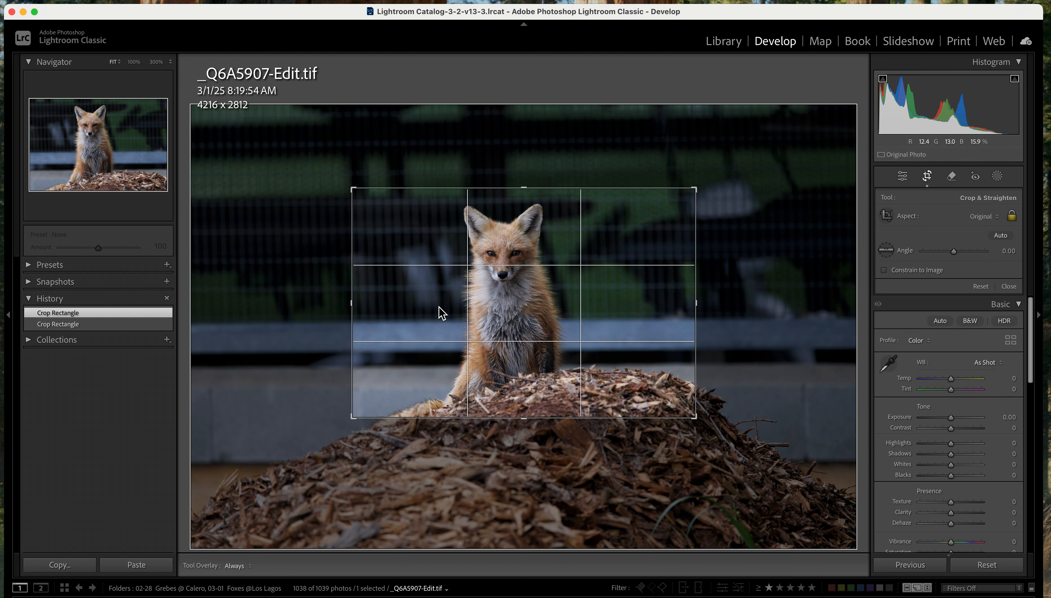
drag(530, 190, 530, 186)
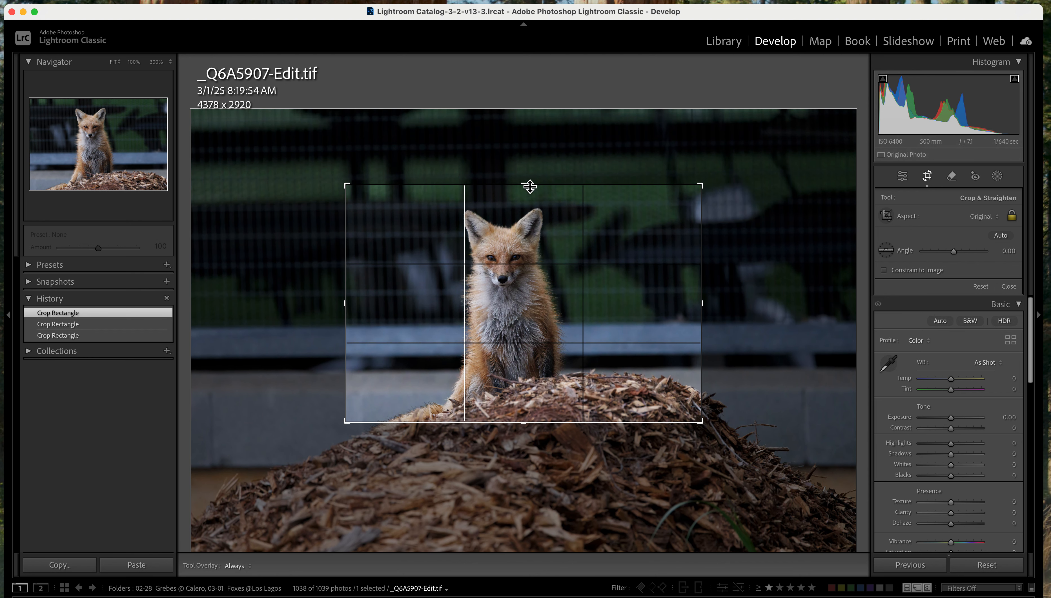
Rotate the crop to portrait orientation, tighten it around the fox to about 2069 x 3102, and apply it
click(86, 2)
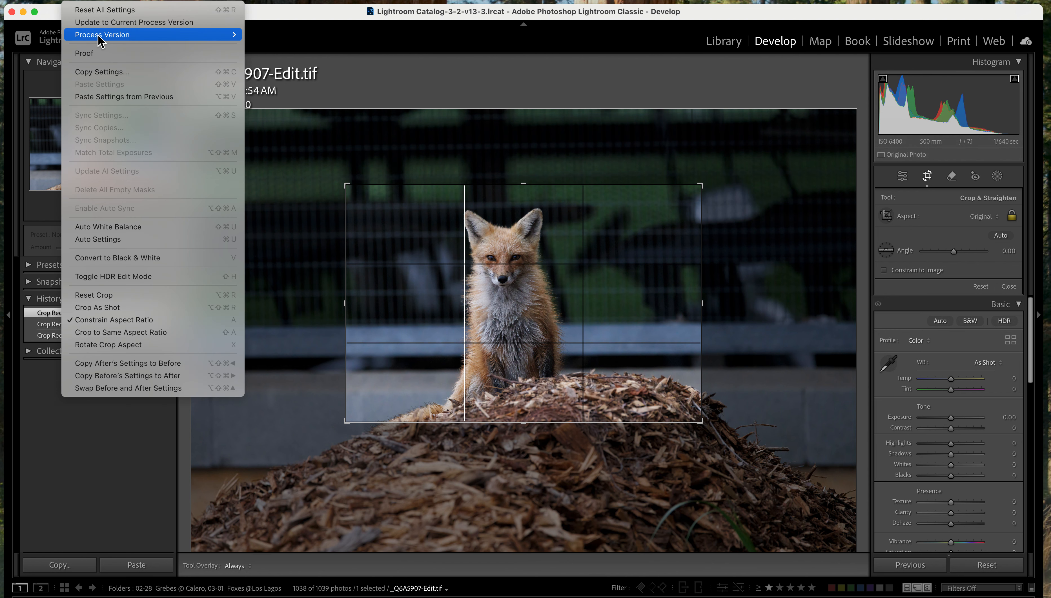
click(91, 345)
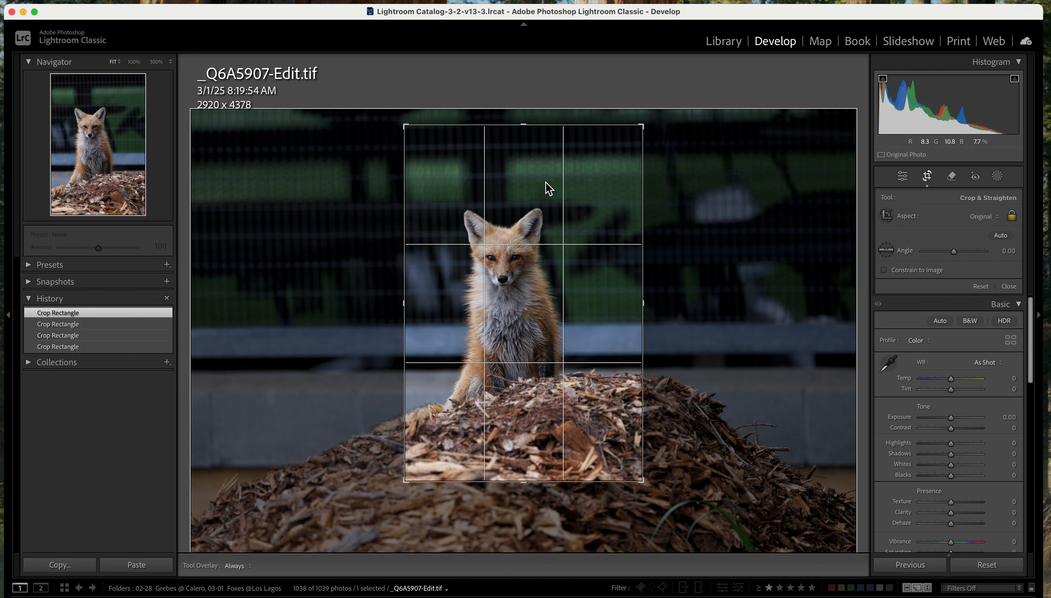
drag(645, 129, 631, 154)
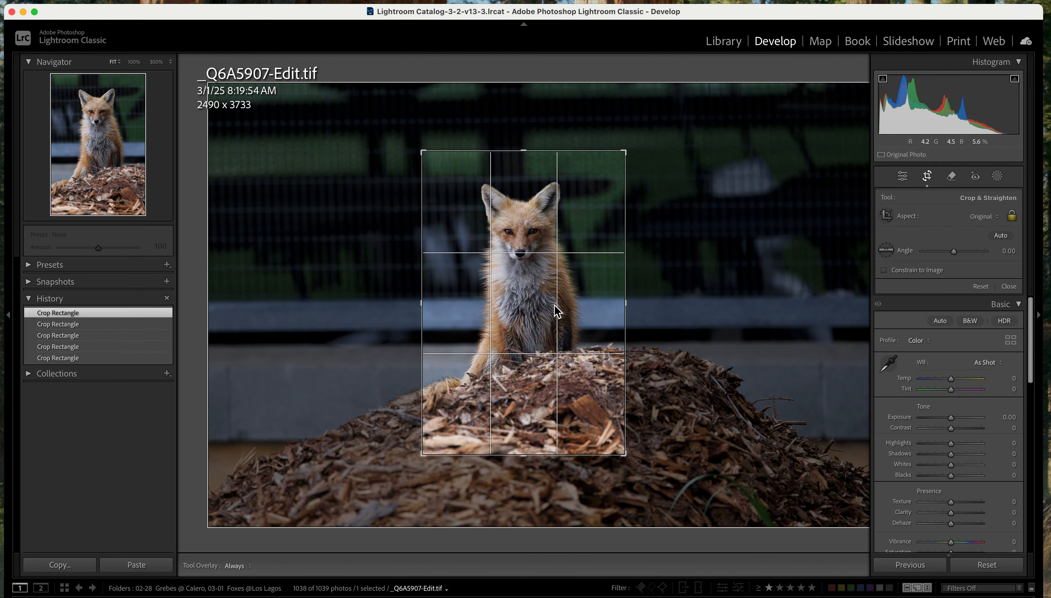
mouse_move(533, 454)
mouse_down()
mouse_move(530, 472)
mouse_move(530, 434)
mouse_up()
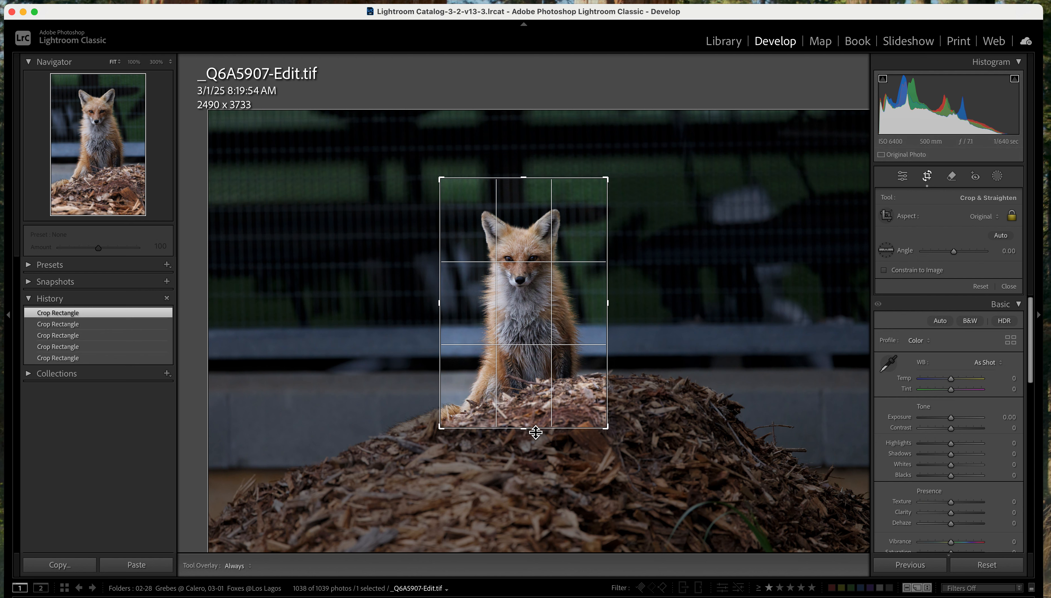
drag(536, 432, 535, 435)
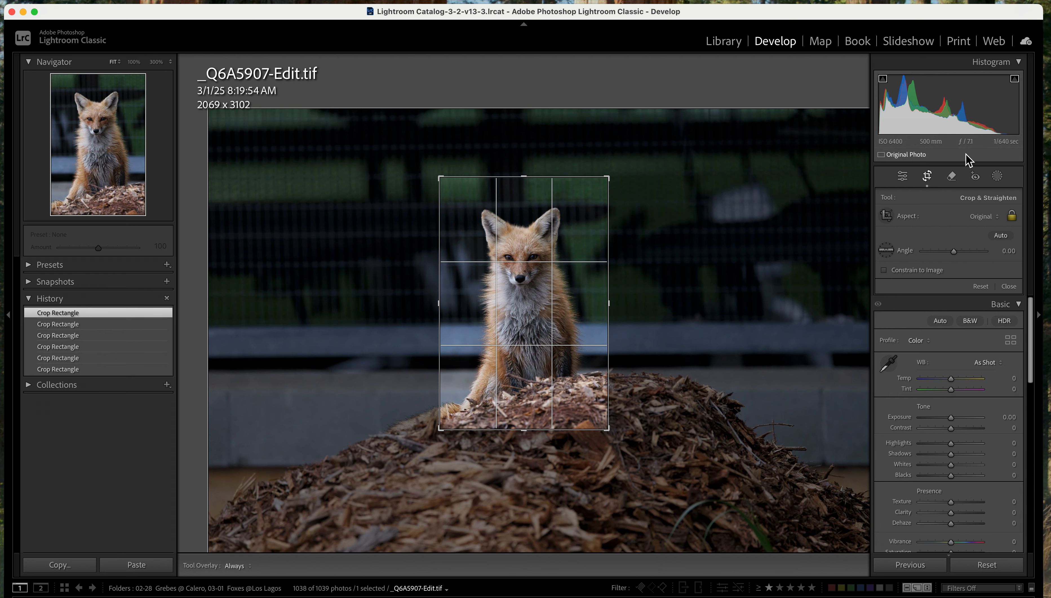
click(926, 177)
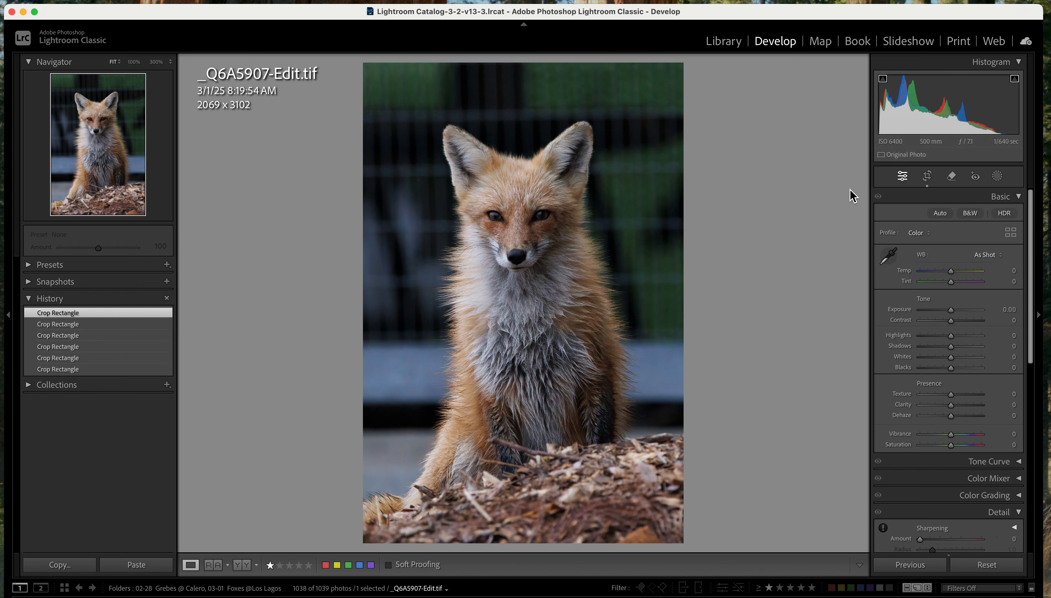
Create a Subject mask on the fox and subtract the background spill beside its ear and neck with a size 5 brush
click(996, 177)
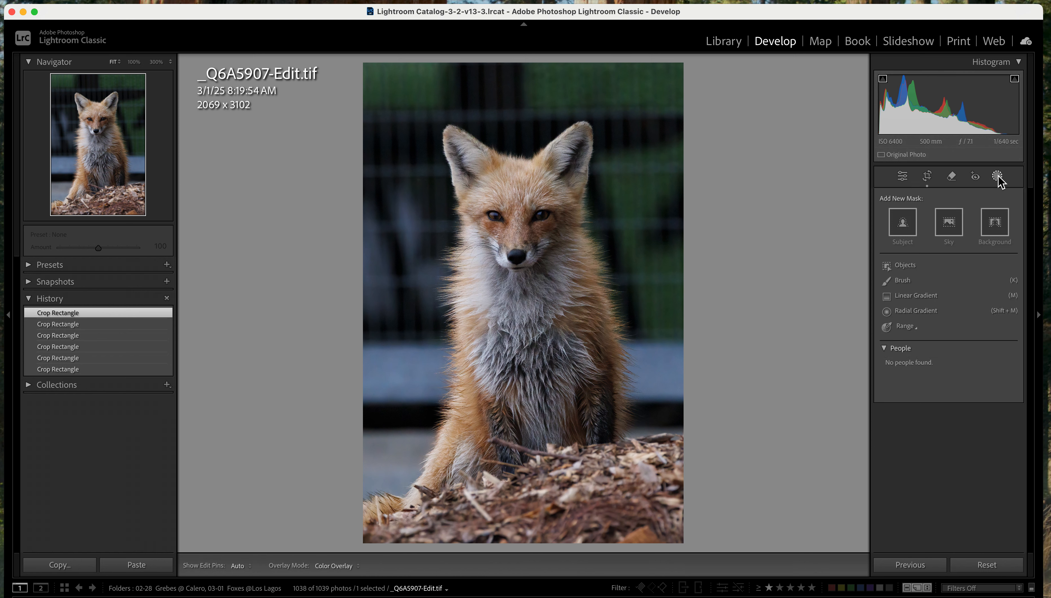
click(902, 223)
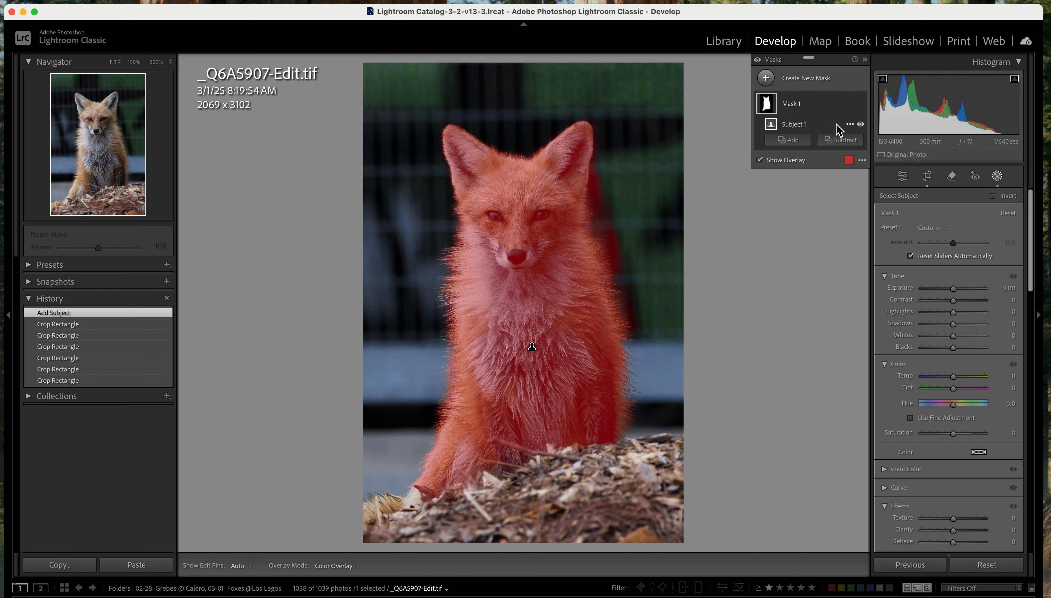
click(842, 141)
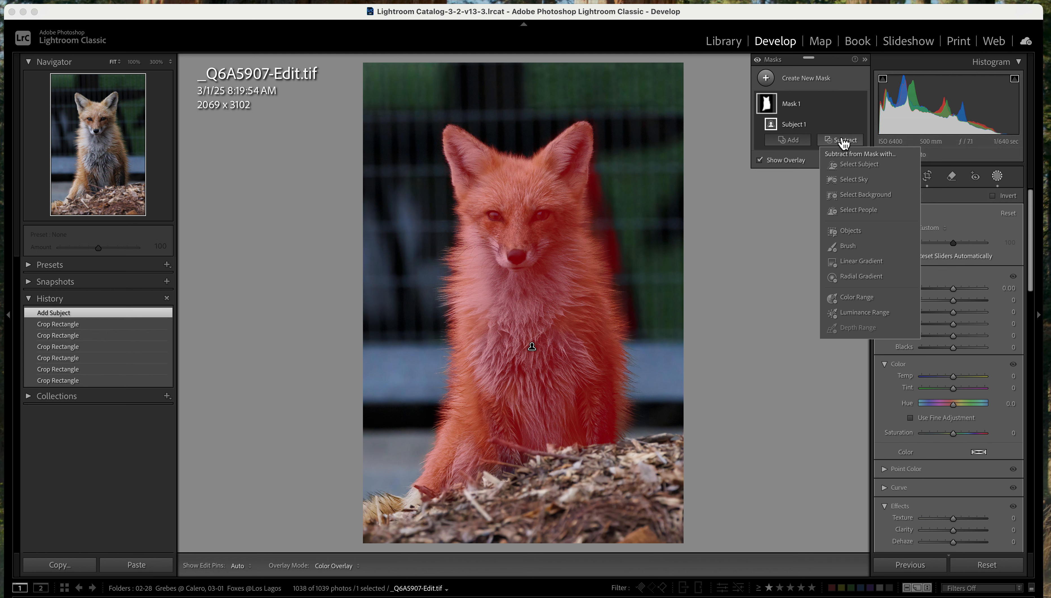
click(847, 247)
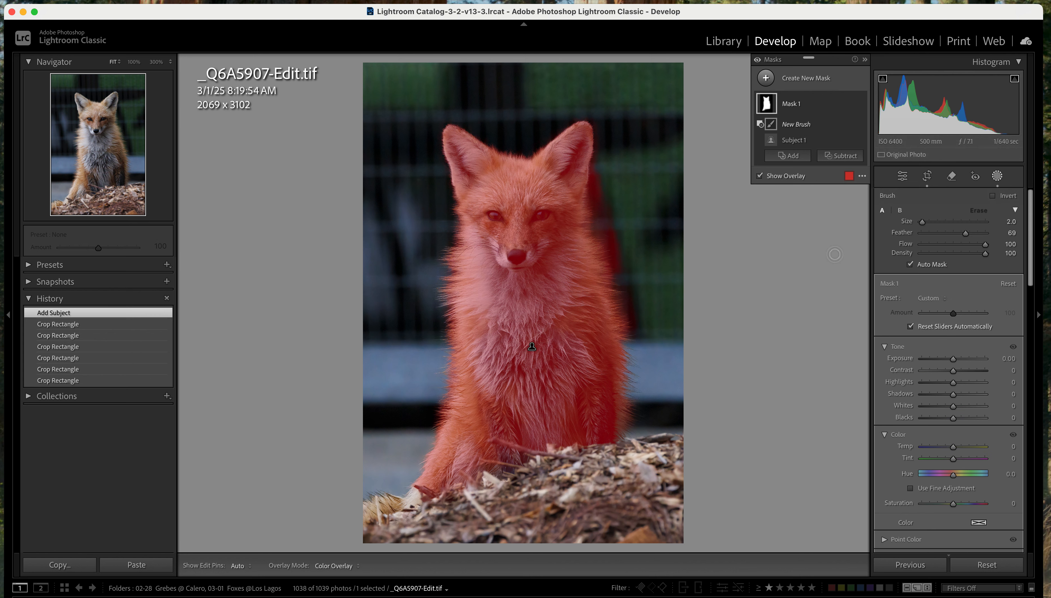
scroll(775, 254, up, 2)
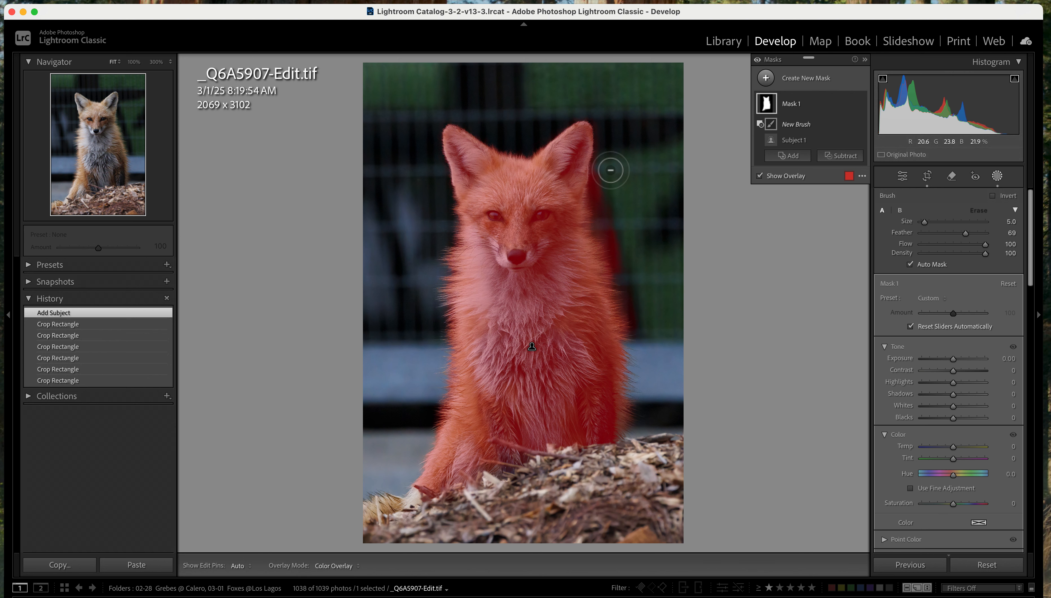
key(h)
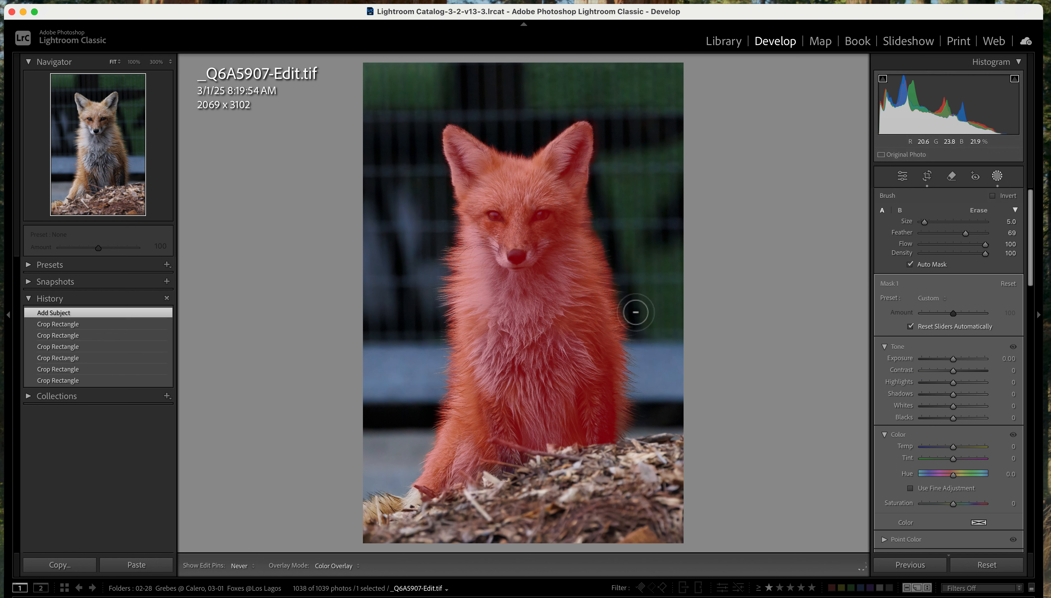
drag(601, 239, 601, 200)
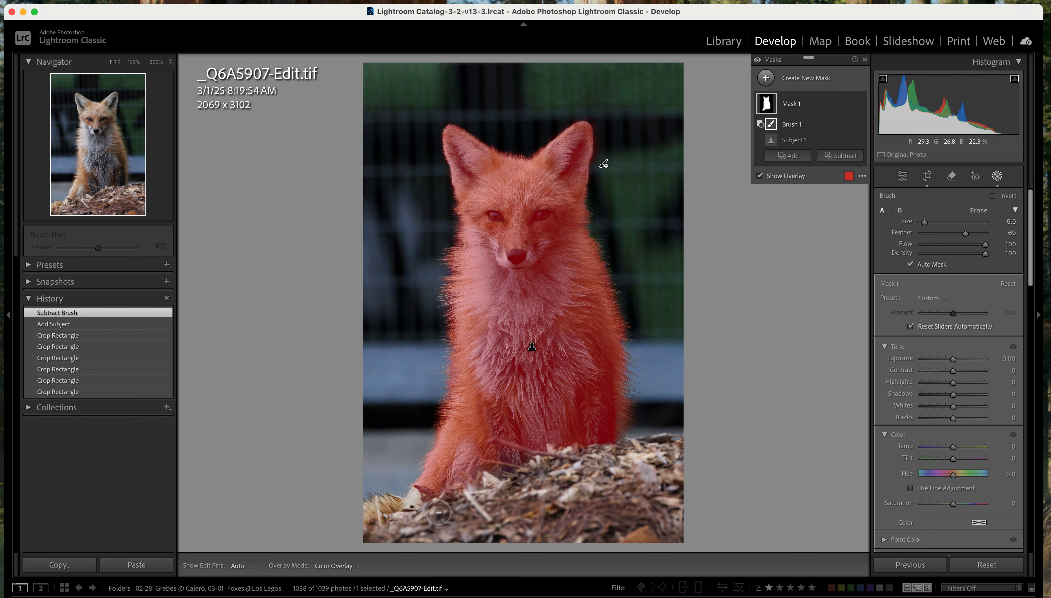
Add the missed patch at the fox's foot to the mask with a size 2 brush
click(801, 160)
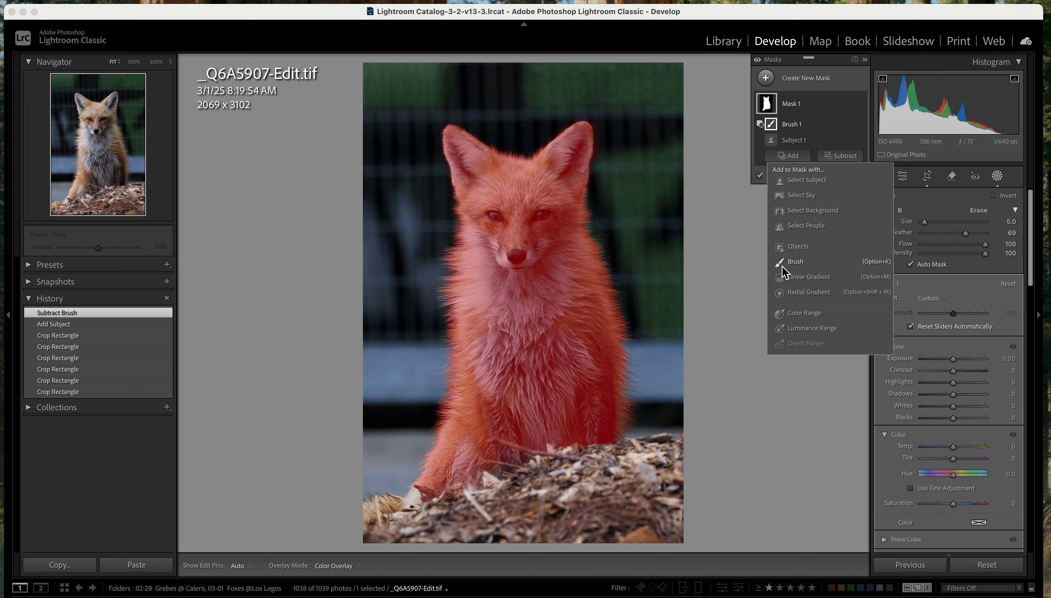
click(794, 263)
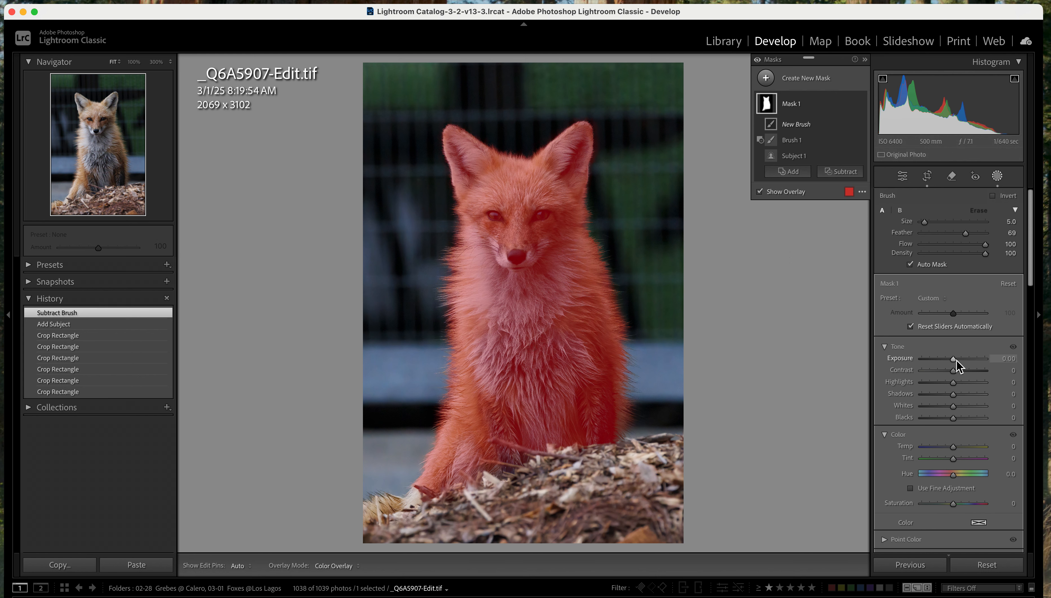
drag(954, 359, 956, 359)
key([)
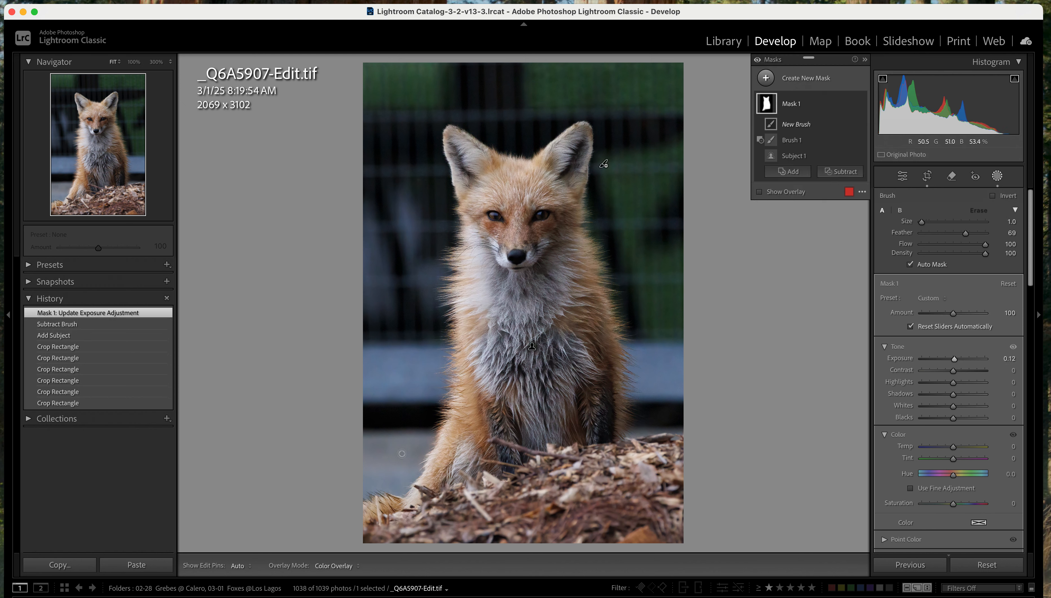
key(])
click(759, 192)
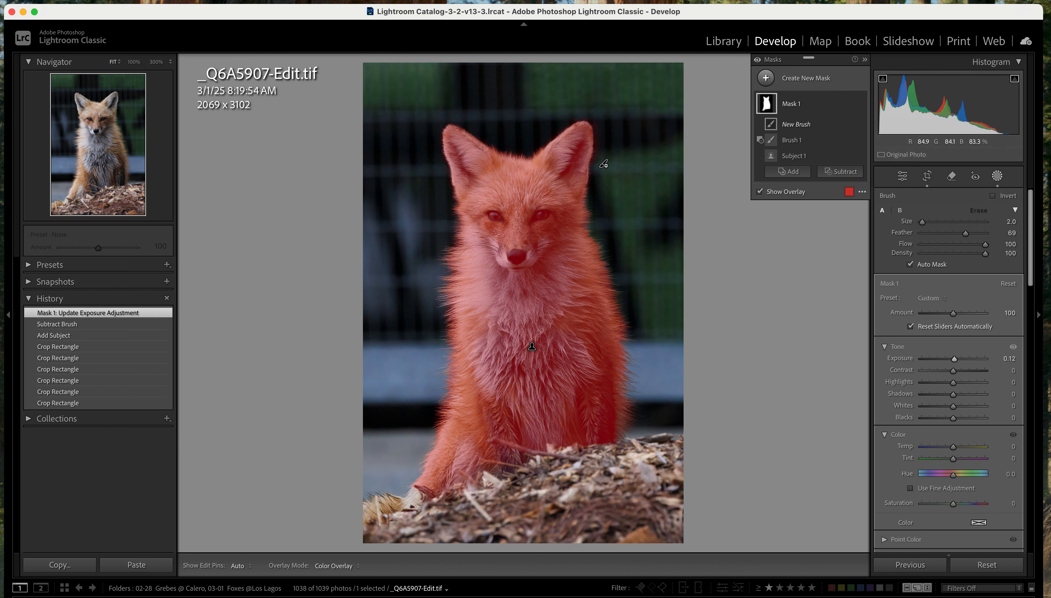
key(h)
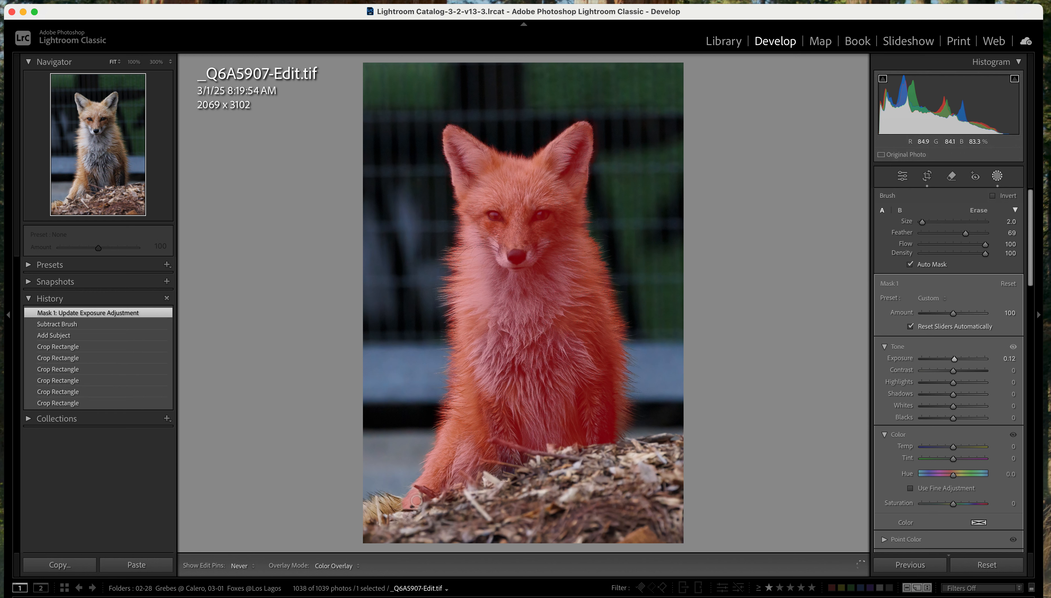
drag(420, 499, 421, 498)
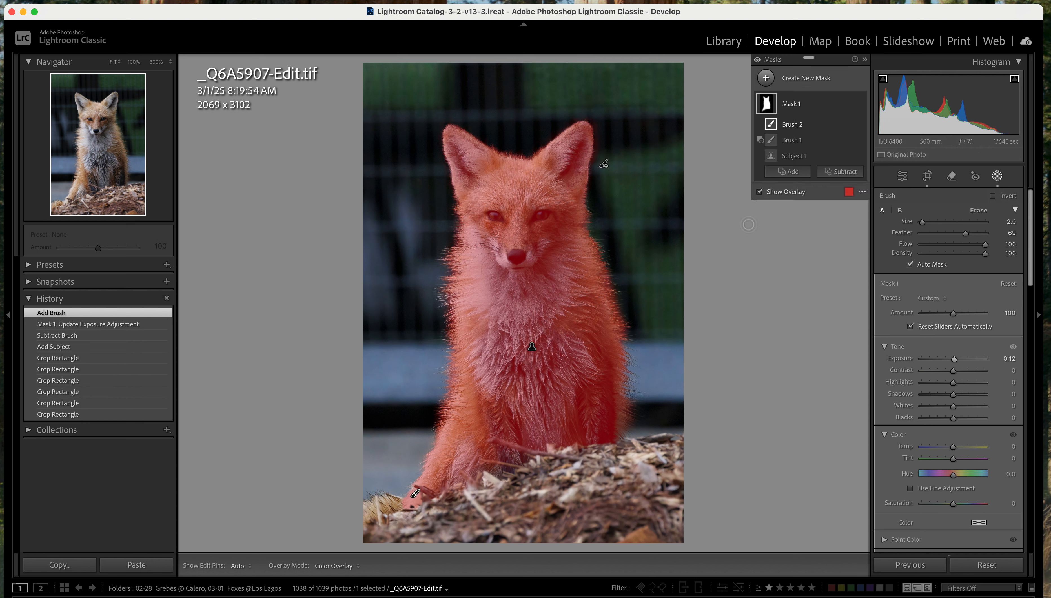
Set the fox mask's exposure to 0.21 with the mask overlay hidden
click(759, 191)
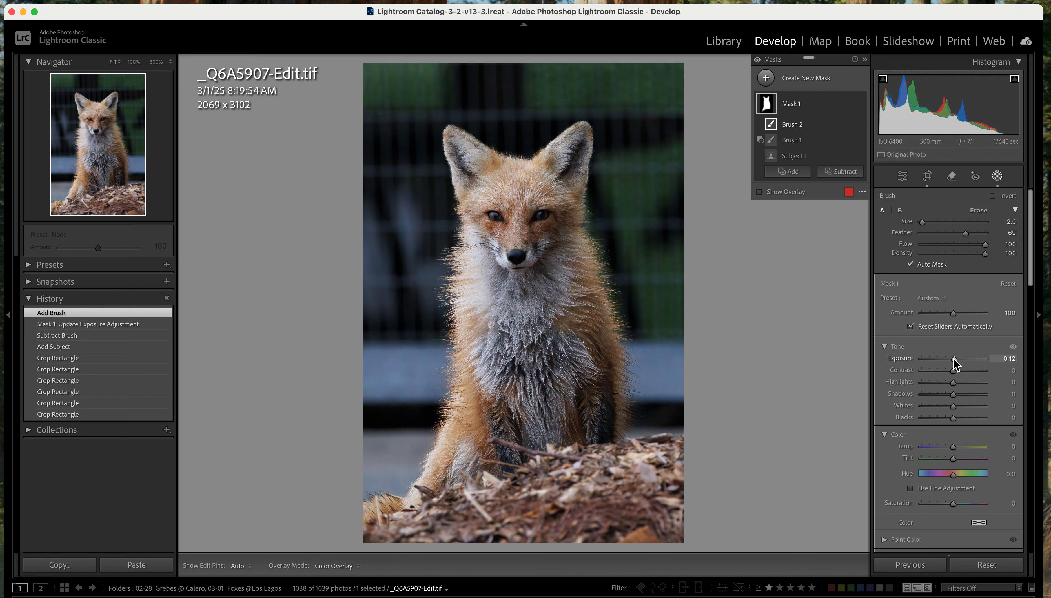
drag(955, 359, 955, 360)
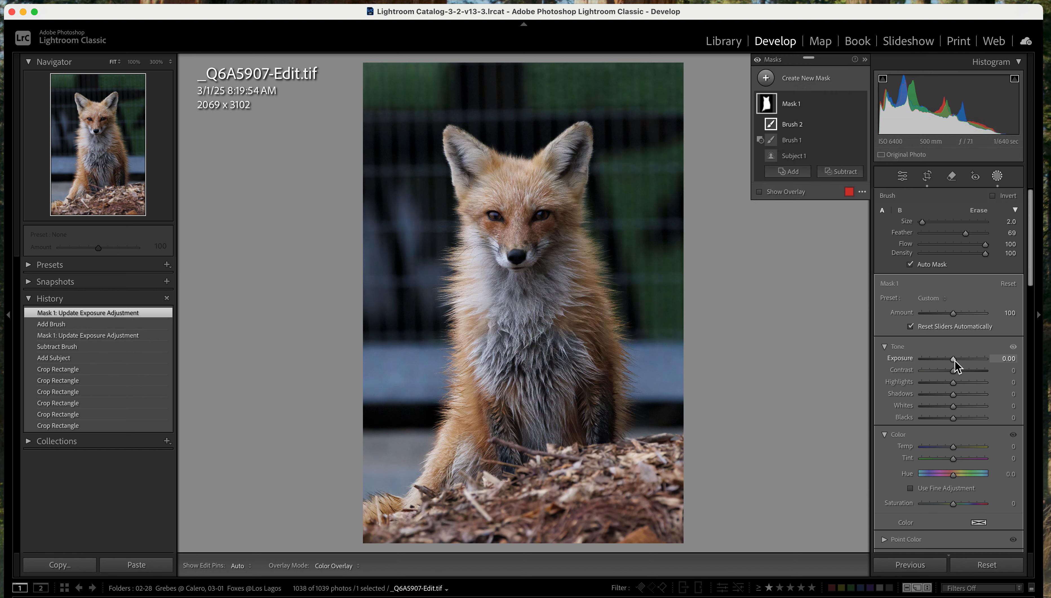
click(760, 192)
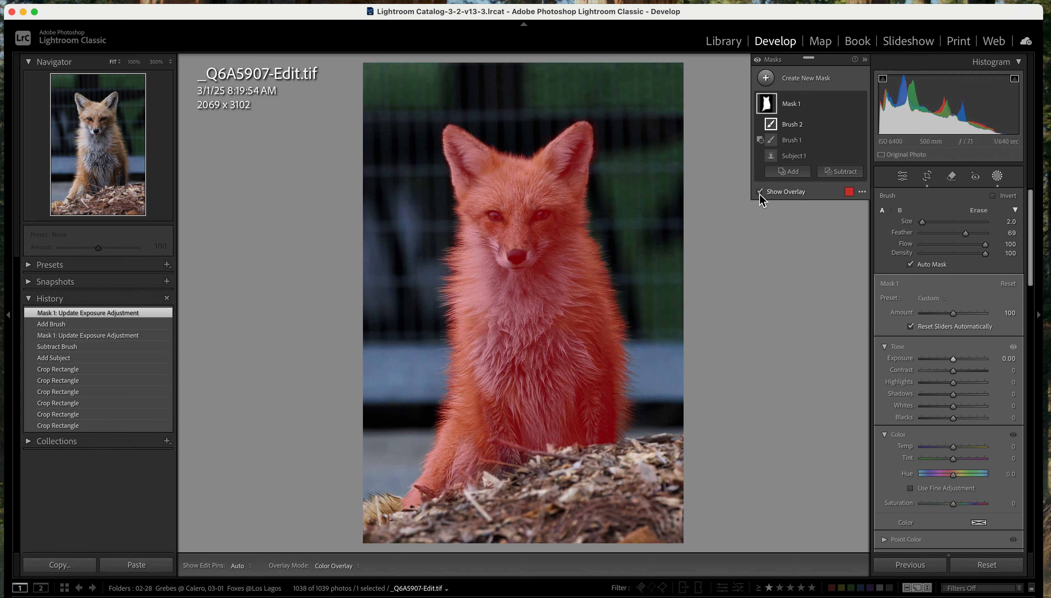
click(759, 192)
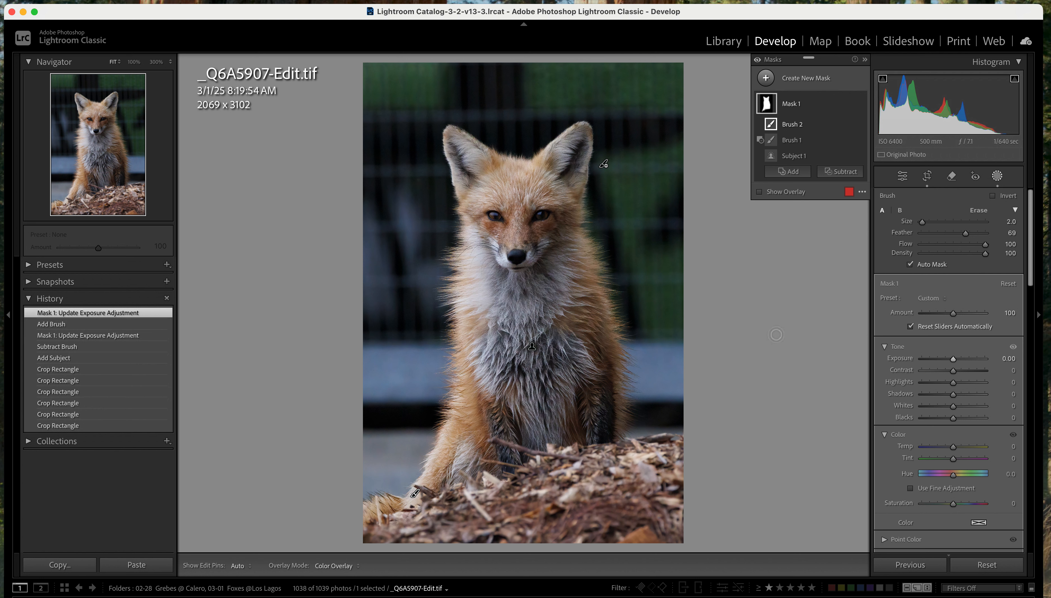
drag(954, 360, 956, 360)
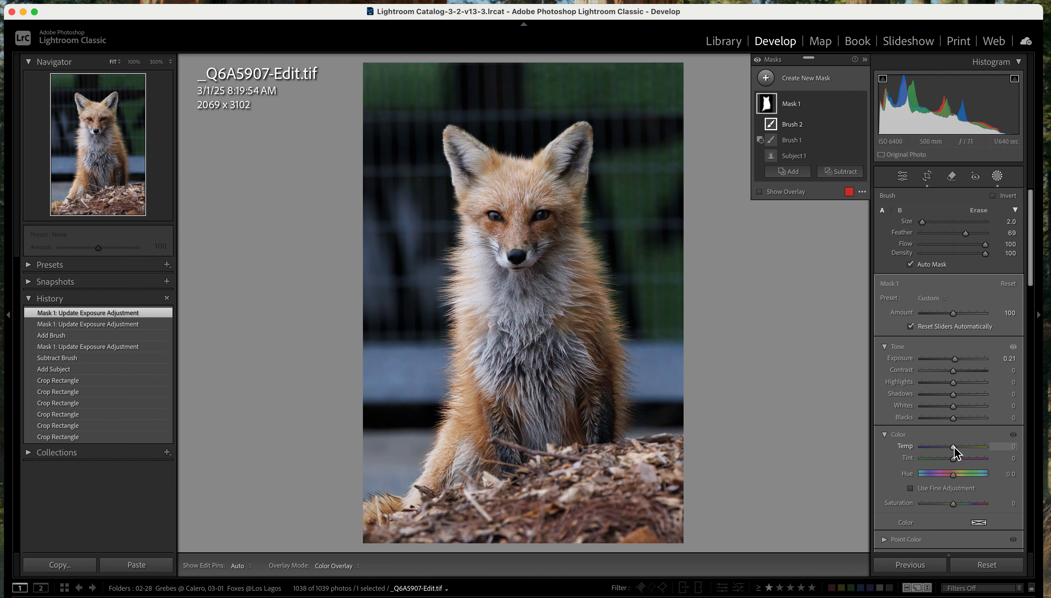
Warm the fox mask by setting its temperature to 20 and its tint to 15
drag(955, 448, 955, 448)
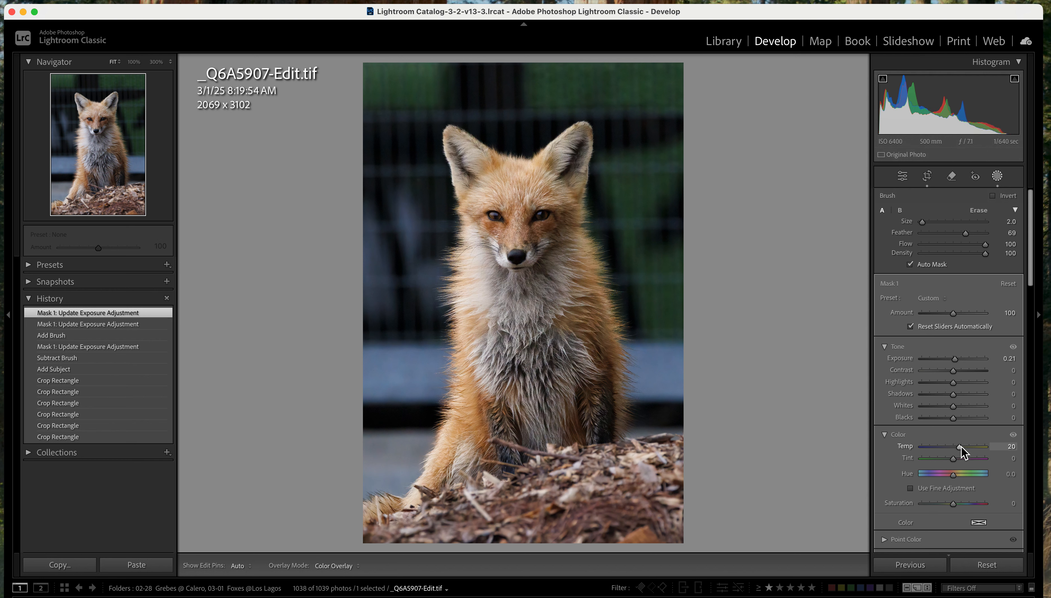
drag(961, 447, 962, 446)
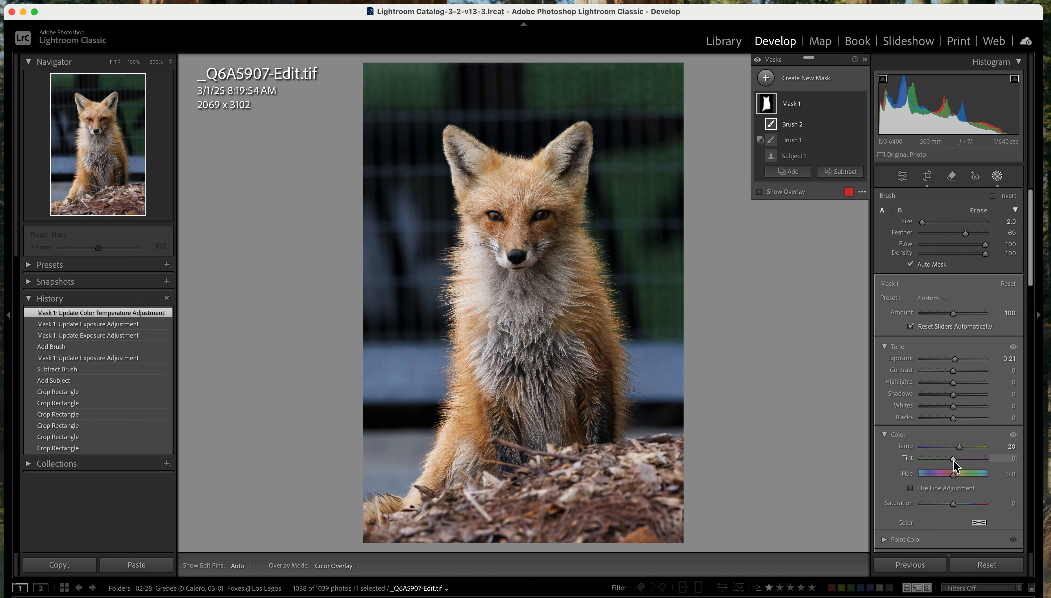
drag(954, 459, 957, 459)
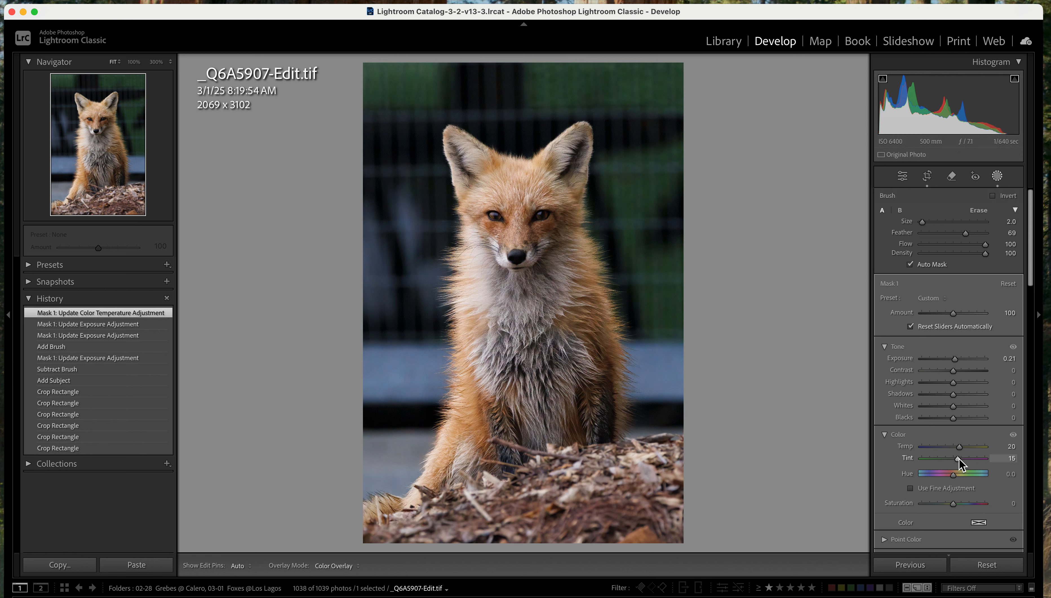
drag(959, 458, 959, 459)
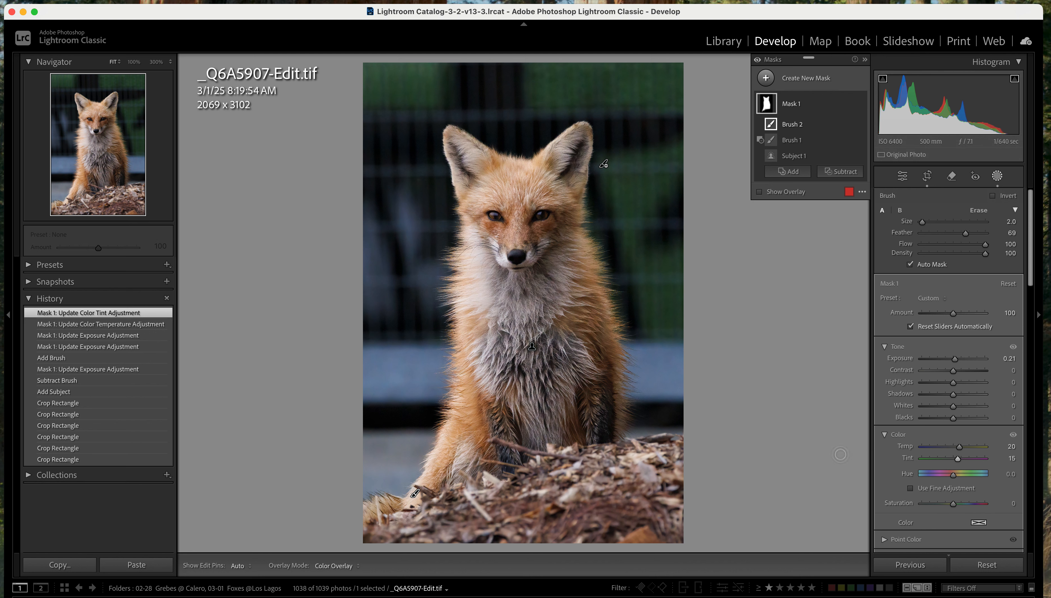
Set the fox mask's clarity to 6 and raise its tint to 21
scroll(967, 434, down, 5)
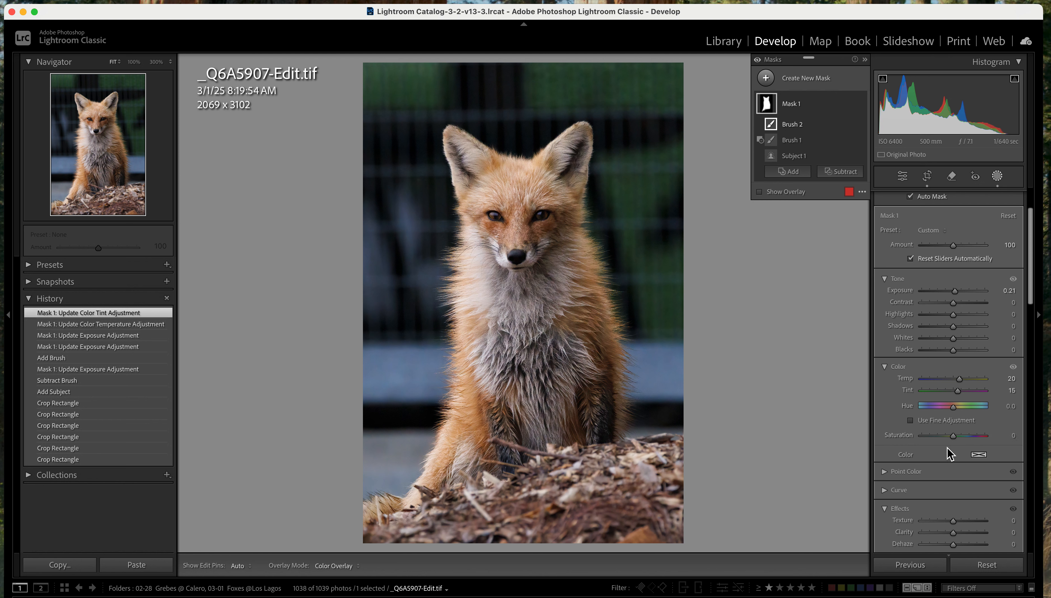
scroll(946, 461, down, 4)
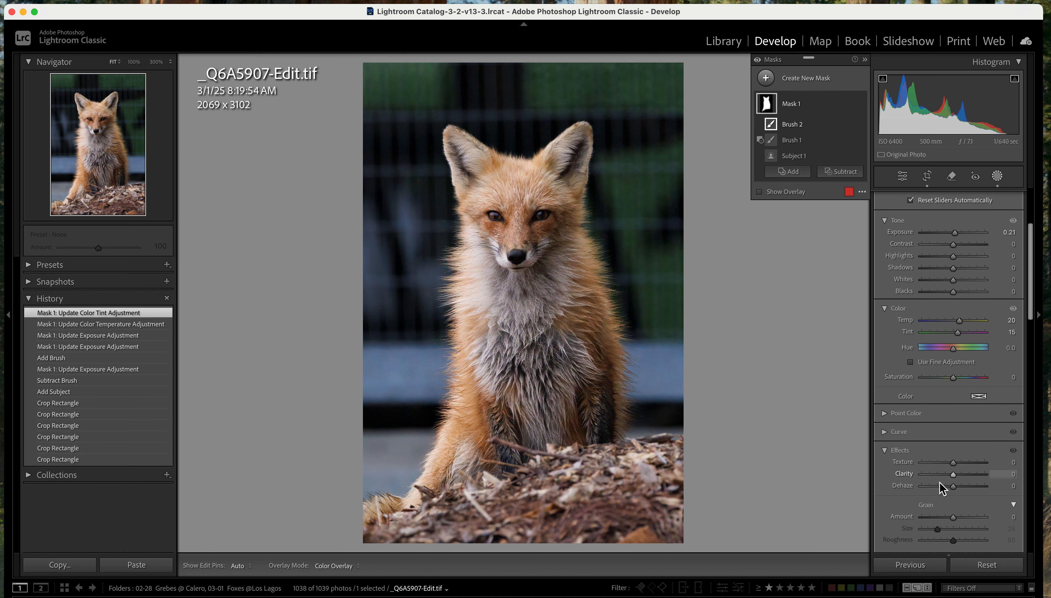
drag(955, 474, 956, 474)
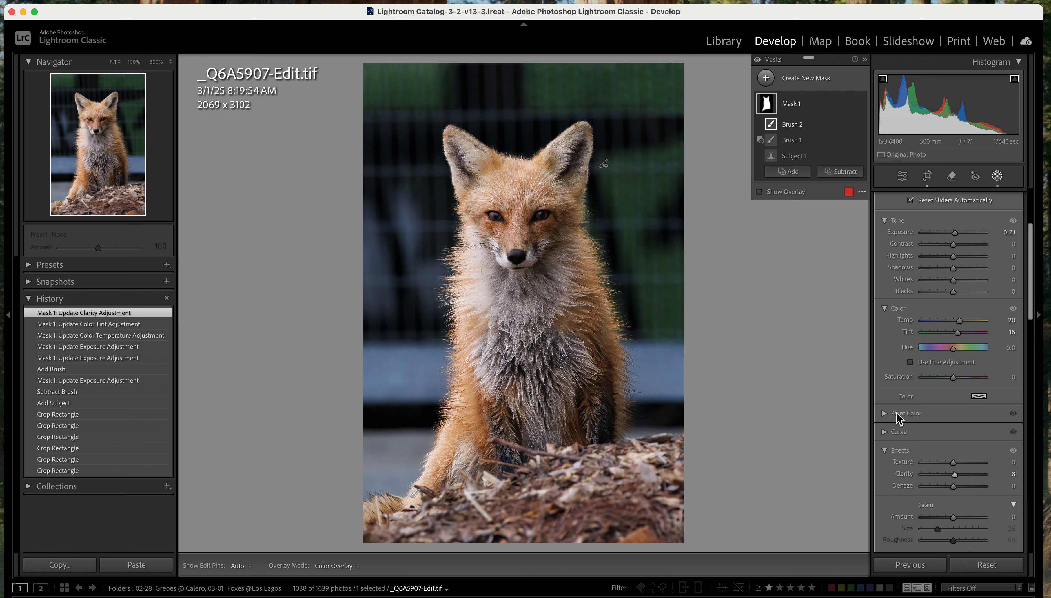
drag(959, 333, 961, 333)
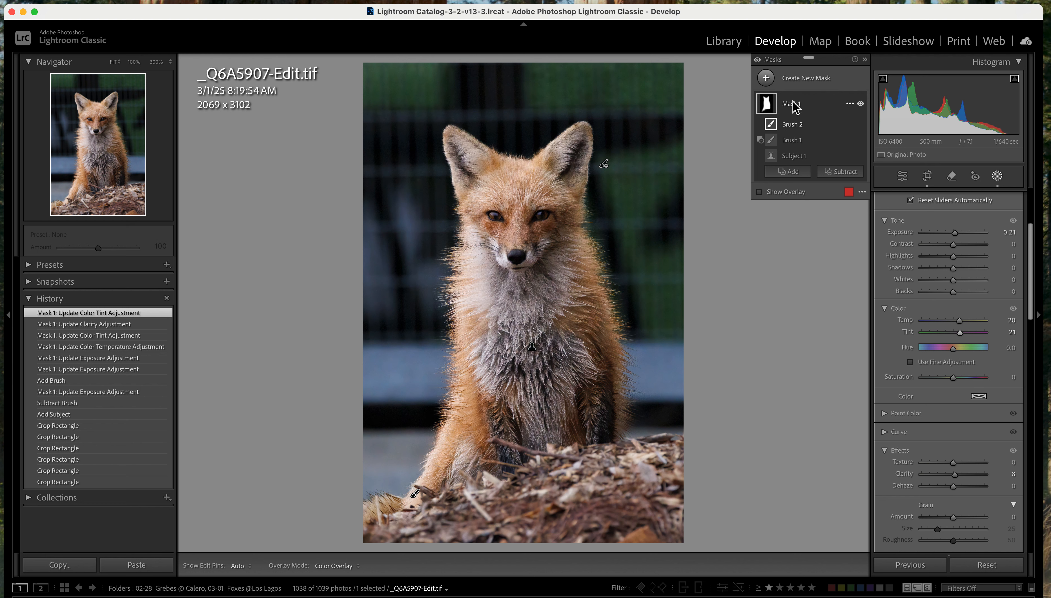
Duplicate and invert the fox mask to cover the background, with the mask overlay hidden
click(850, 105)
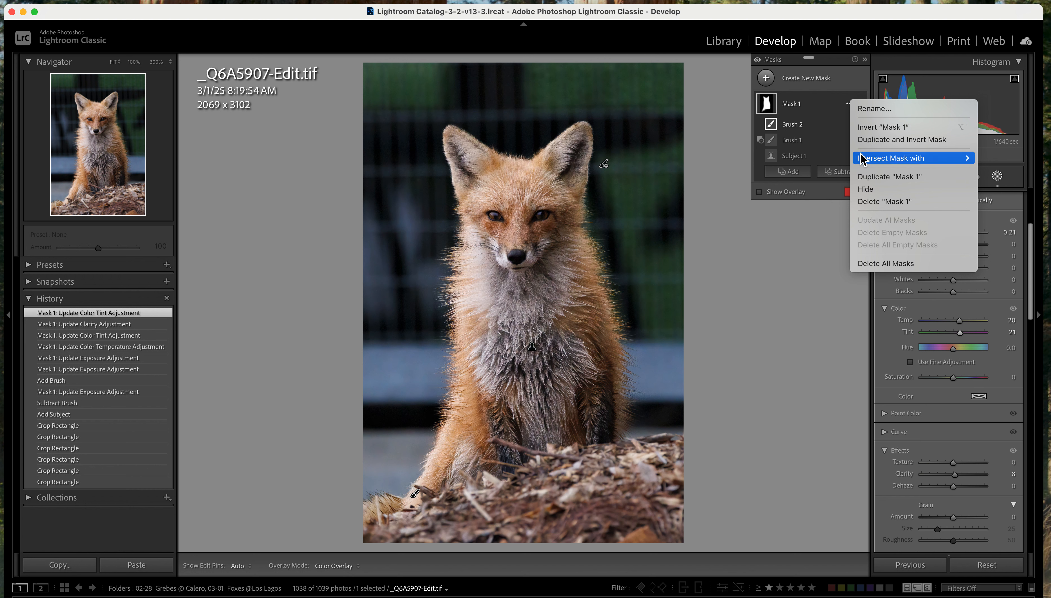
click(920, 141)
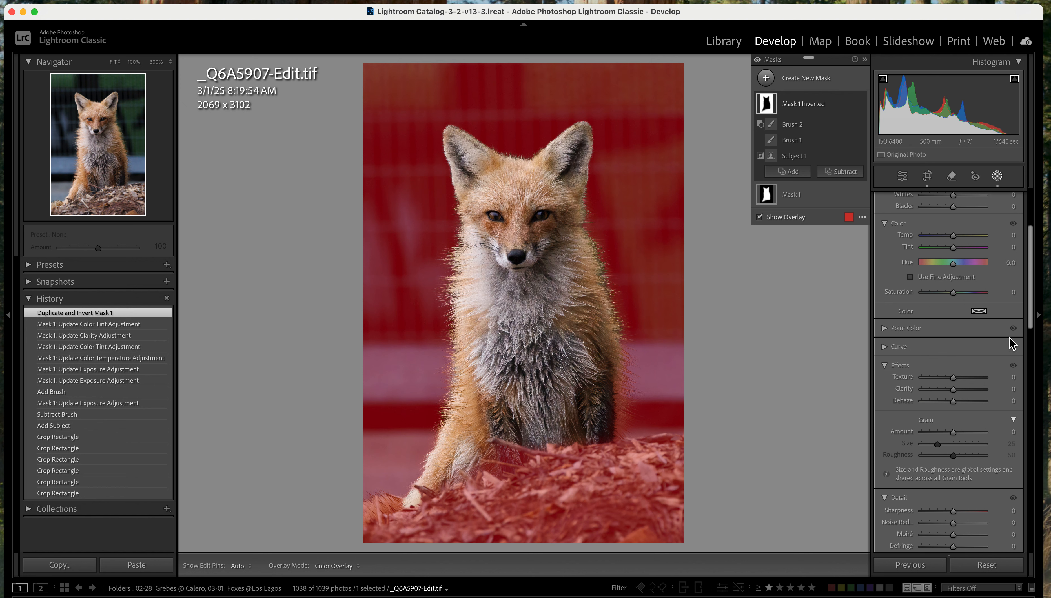
scroll(998, 390, up, 5)
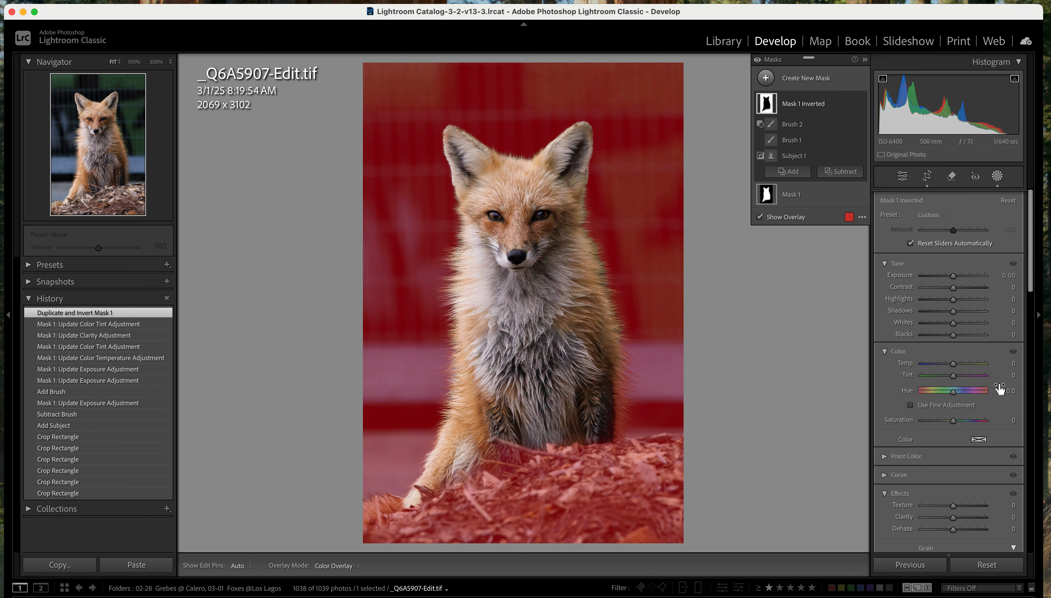
click(760, 217)
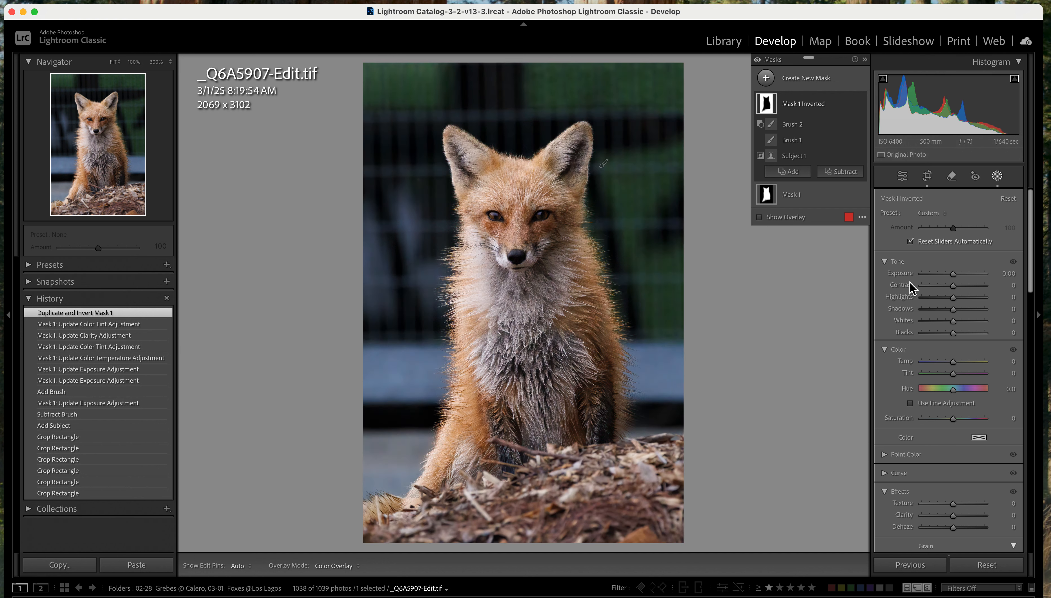
Darken the inverted background mask with exposure -0.82, highlights -67 and whites -70
drag(955, 274, 938, 323)
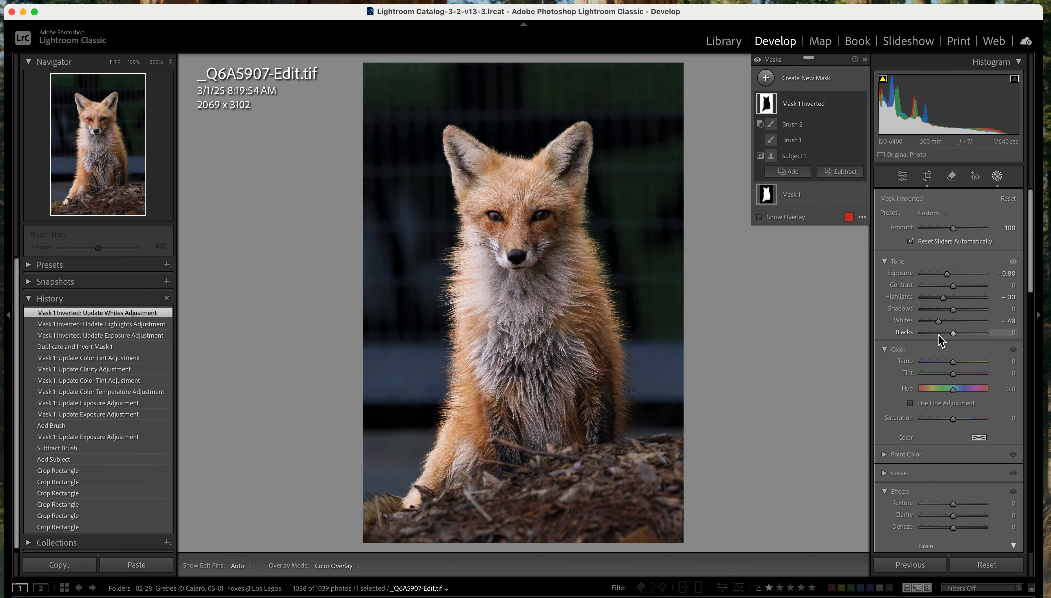
drag(944, 298, 946, 274)
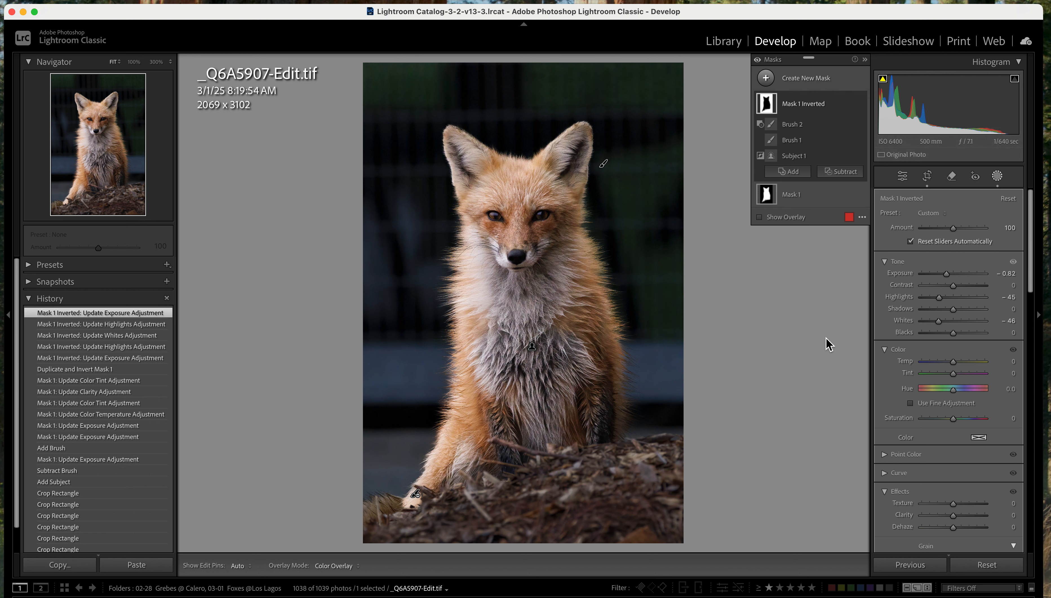
mouse_move(940, 322)
mouse_down()
mouse_move(934, 297)
mouse_move(930, 322)
mouse_up()
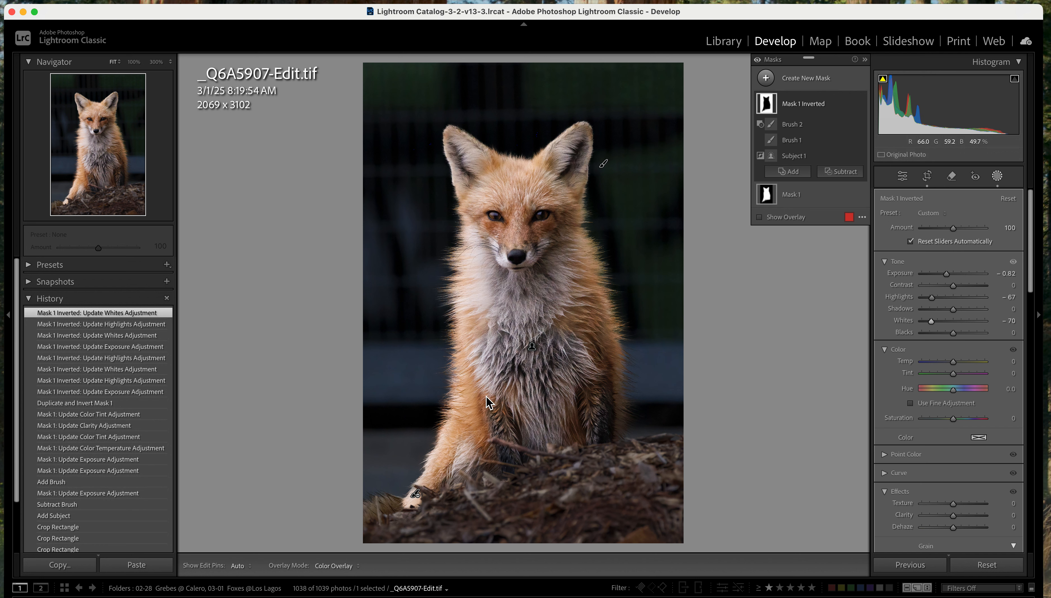
Create a linear gradient mask covering the photo's left side, with a narrow vertical transition across the fox's face
click(766, 78)
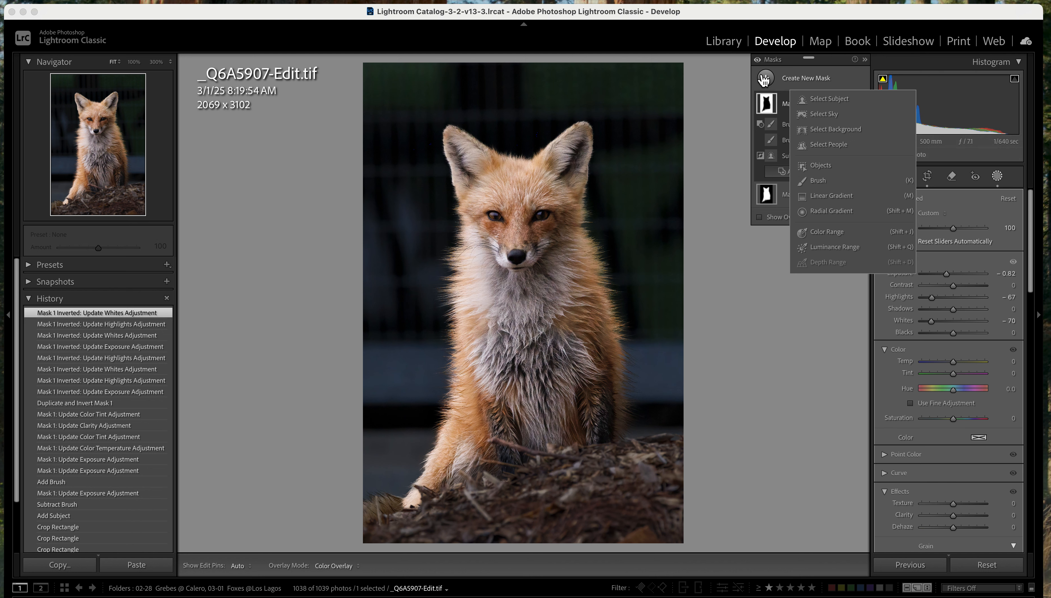
click(823, 196)
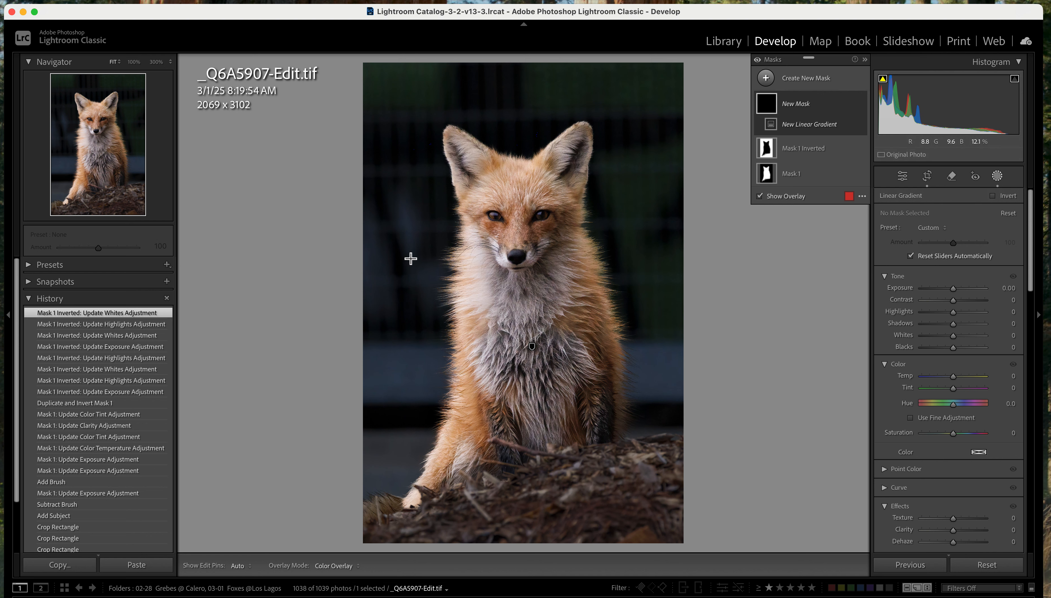
drag(410, 259, 537, 253)
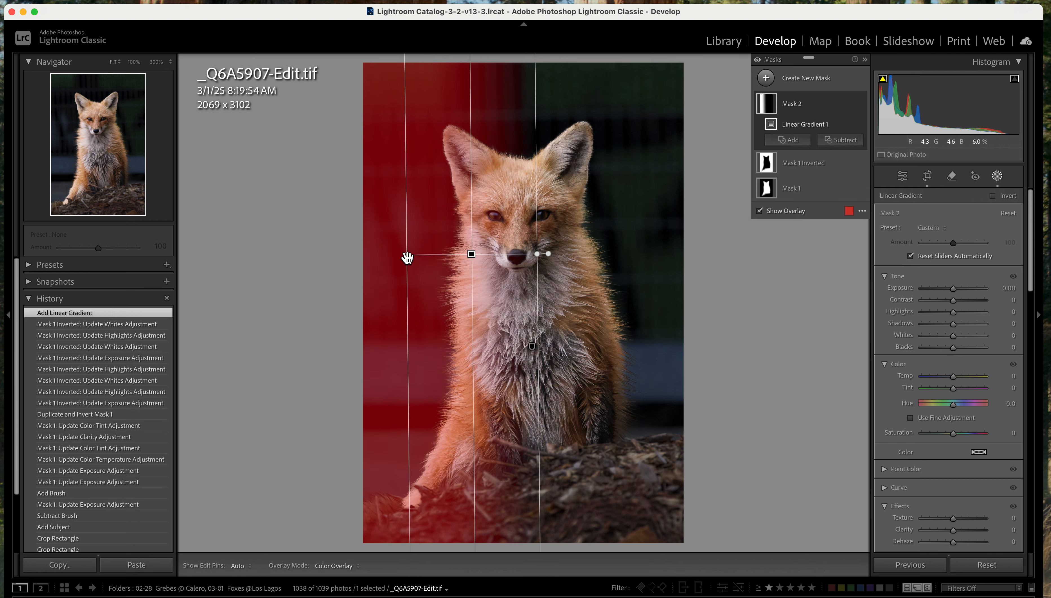
drag(410, 255, 469, 254)
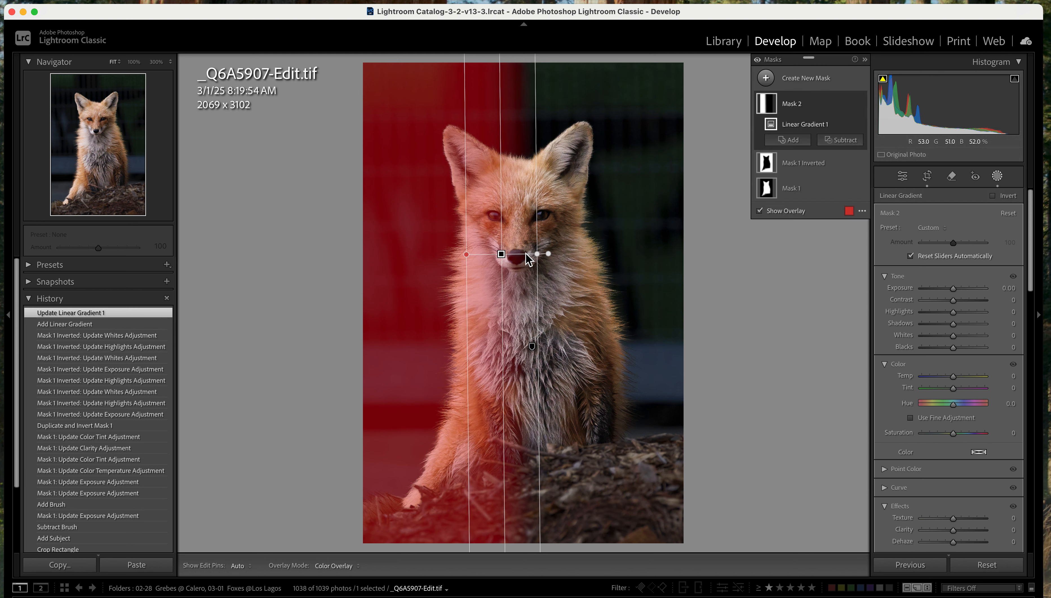
drag(507, 256, 506, 259)
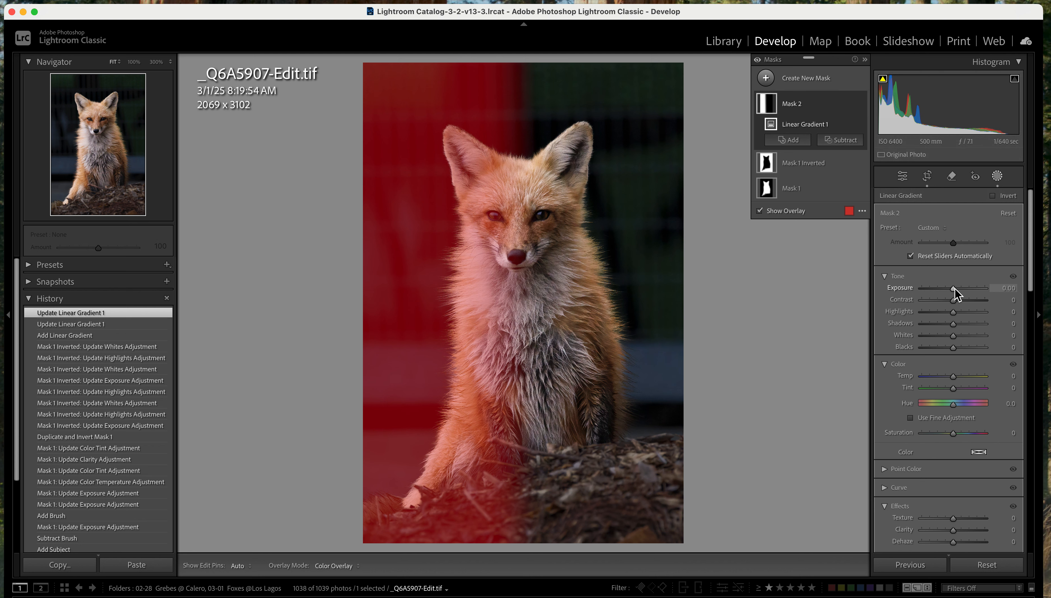
Set the linear gradient mask's exposure to 0.52 and rename the mask "side light"
drag(955, 289, 959, 287)
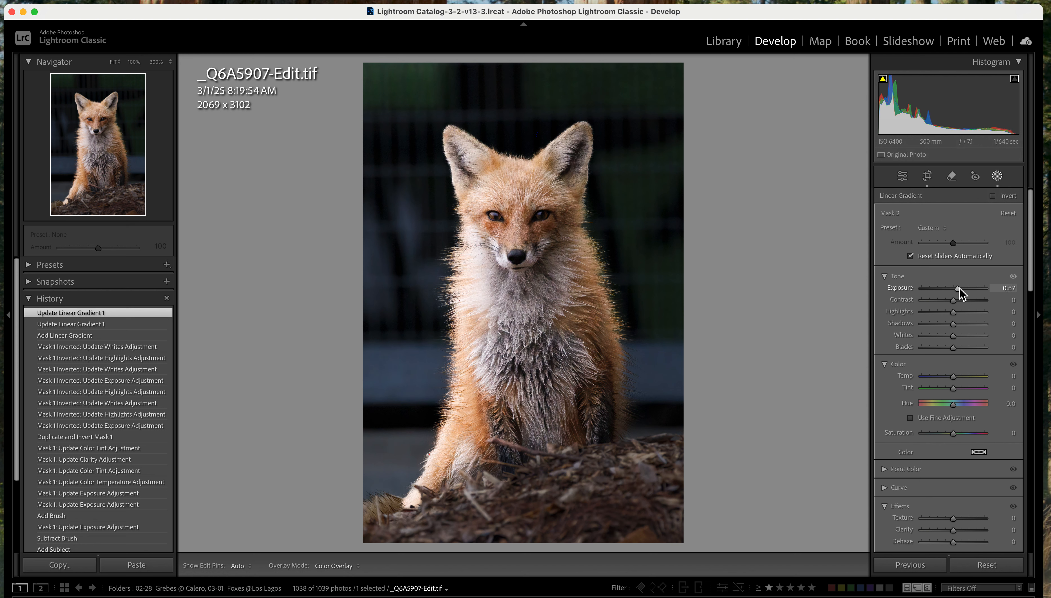
drag(958, 288, 958, 288)
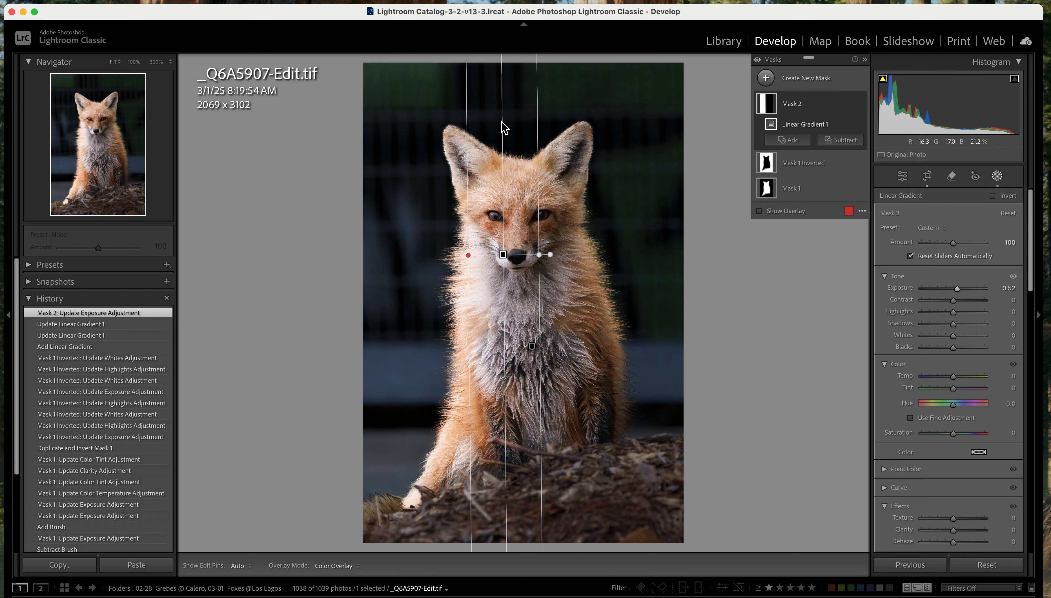
click(798, 110)
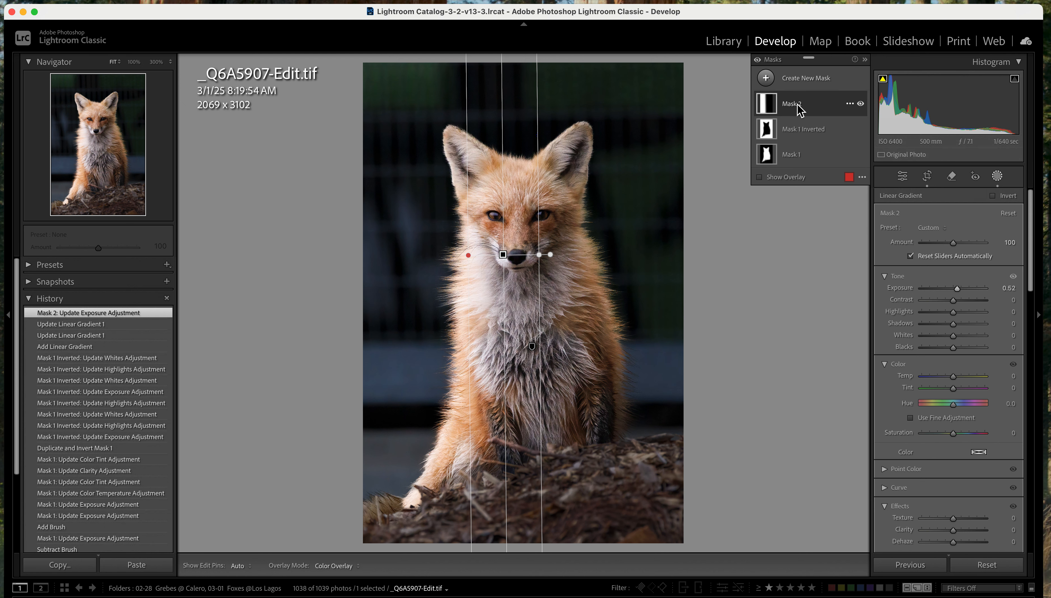
double_click(799, 111)
text(s)
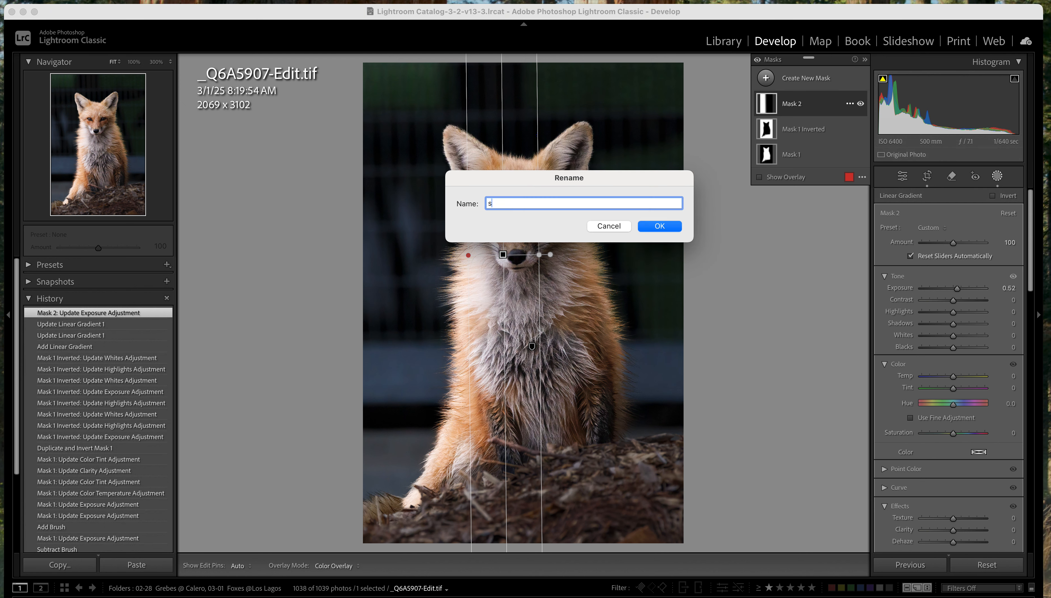
text(ide light)
click(659, 227)
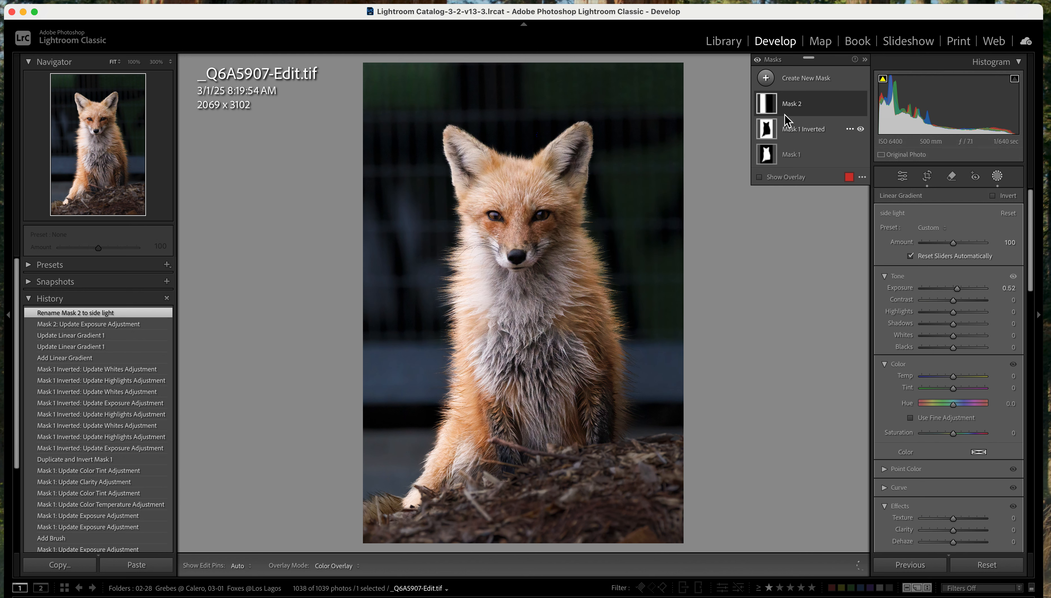
Intersect the side light mask with Select Subject and check its coverage with the overlay, leaving the overlay hidden
click(849, 104)
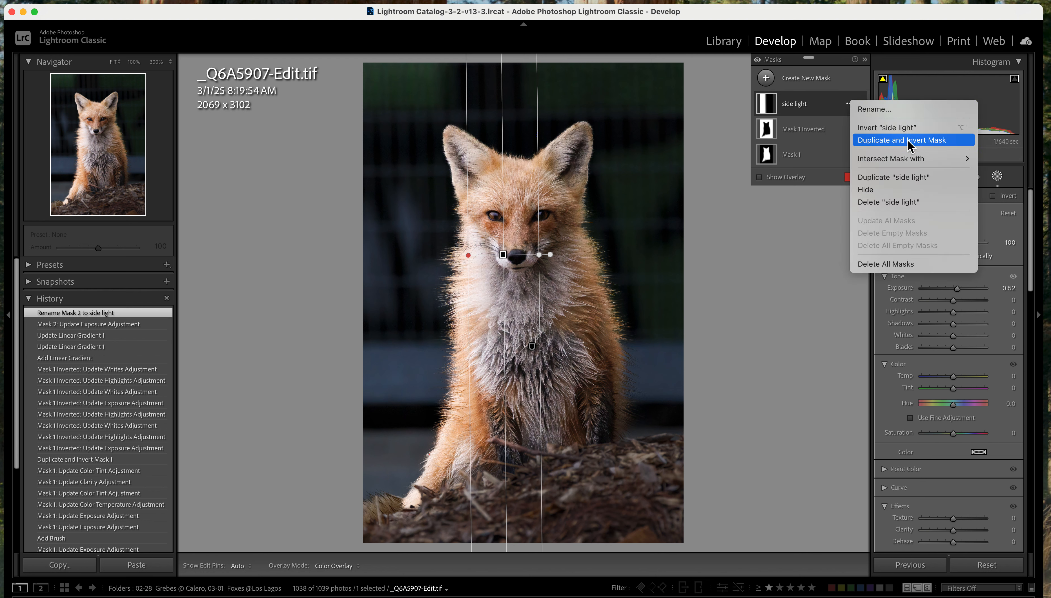
mouse_move(910, 164)
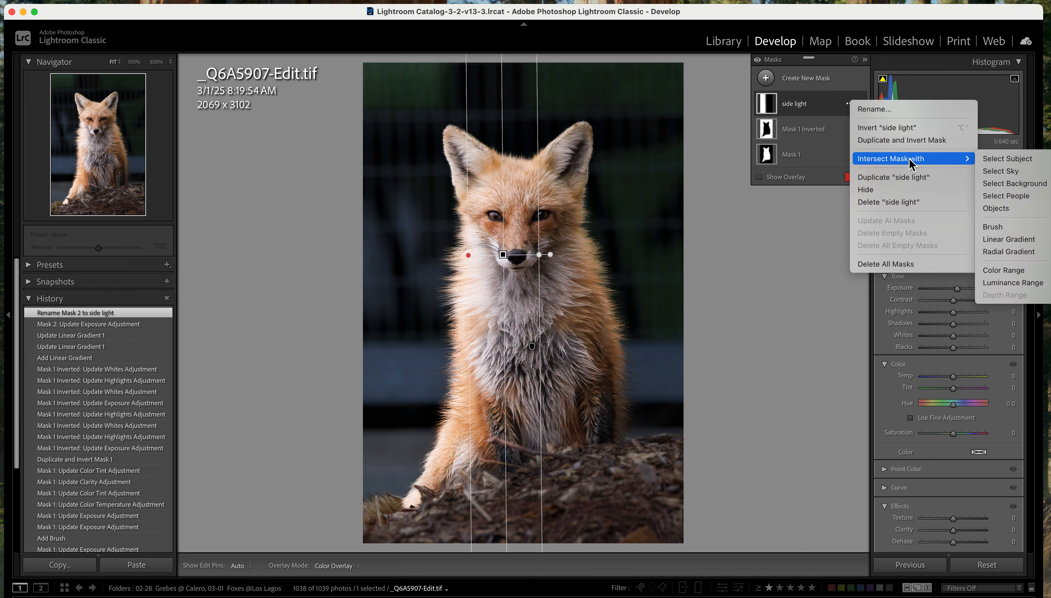
click(1016, 160)
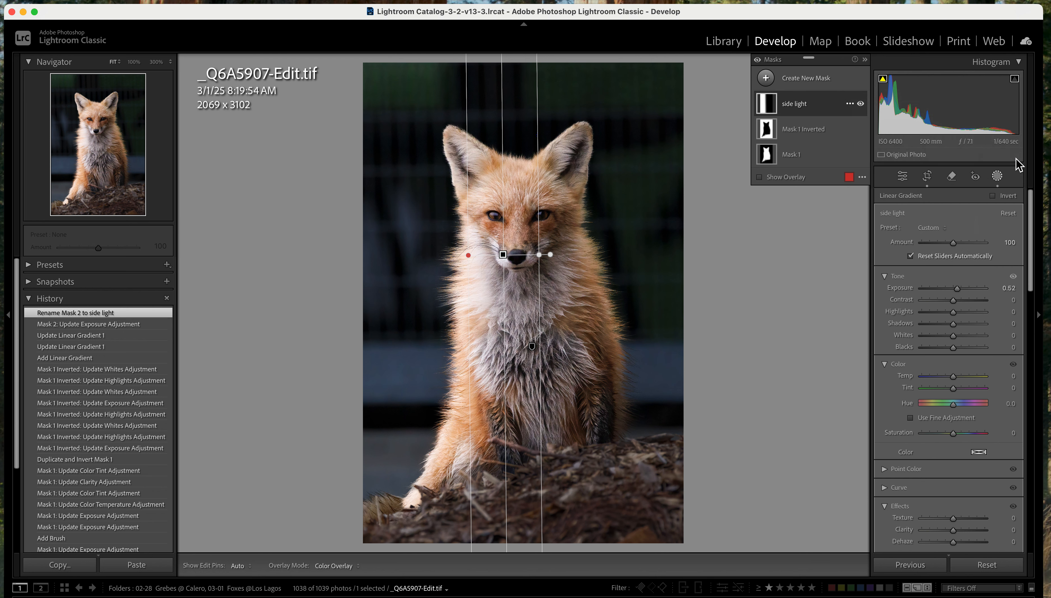
click(759, 177)
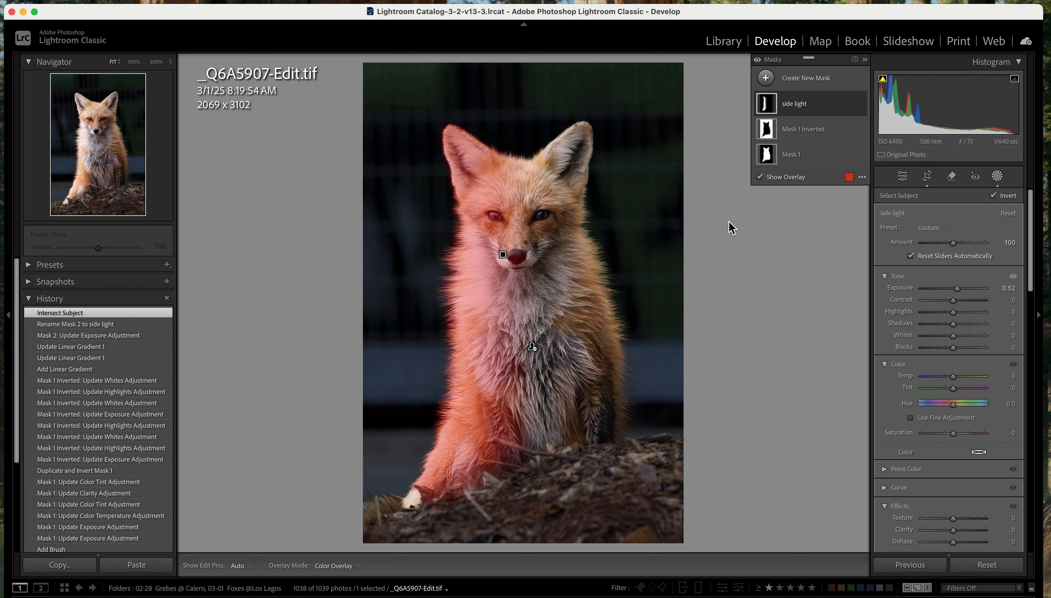
click(758, 177)
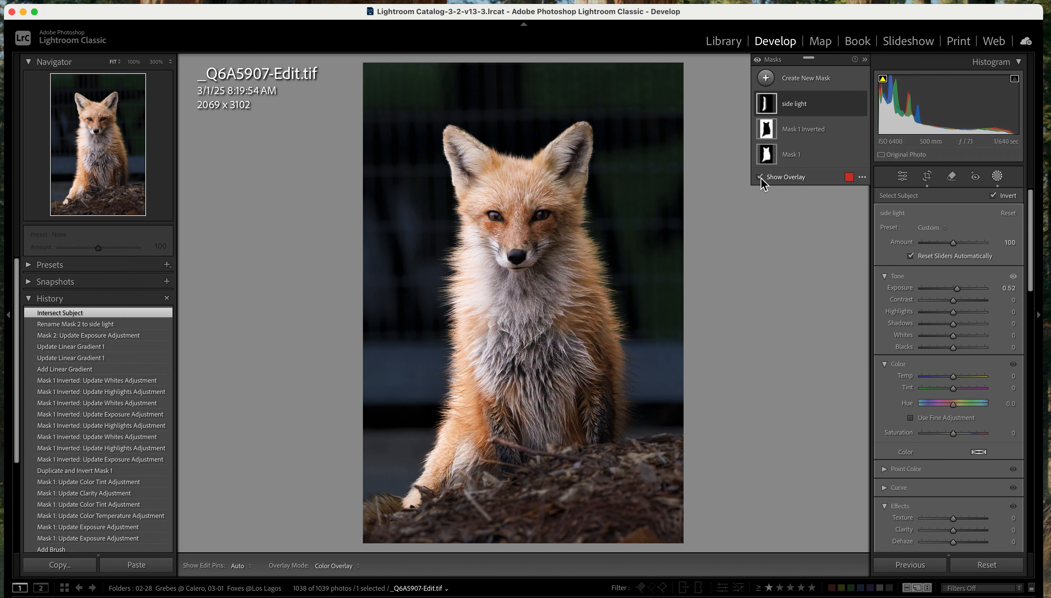
click(759, 177)
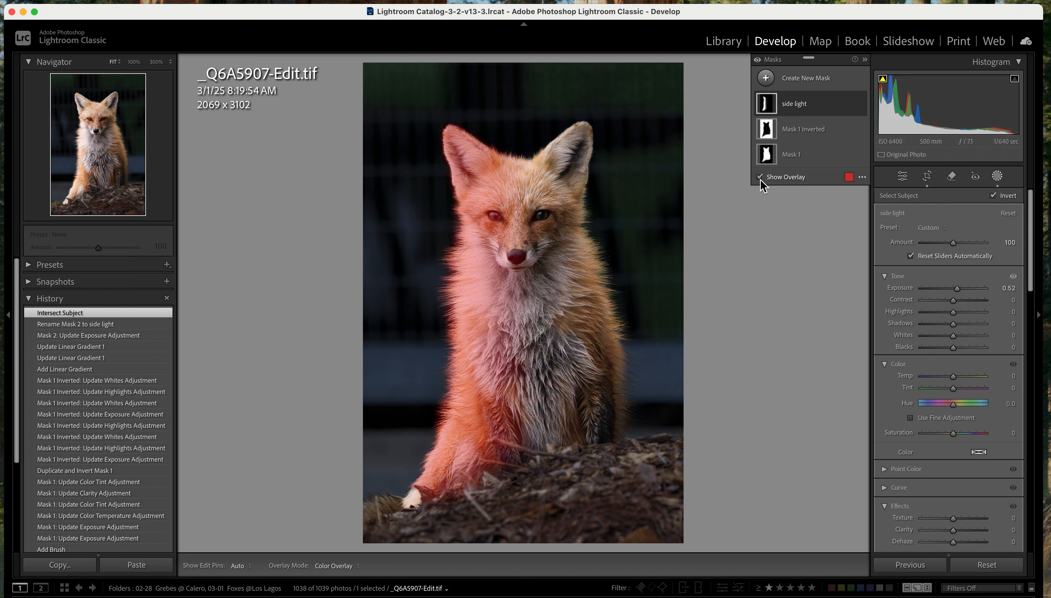
click(762, 177)
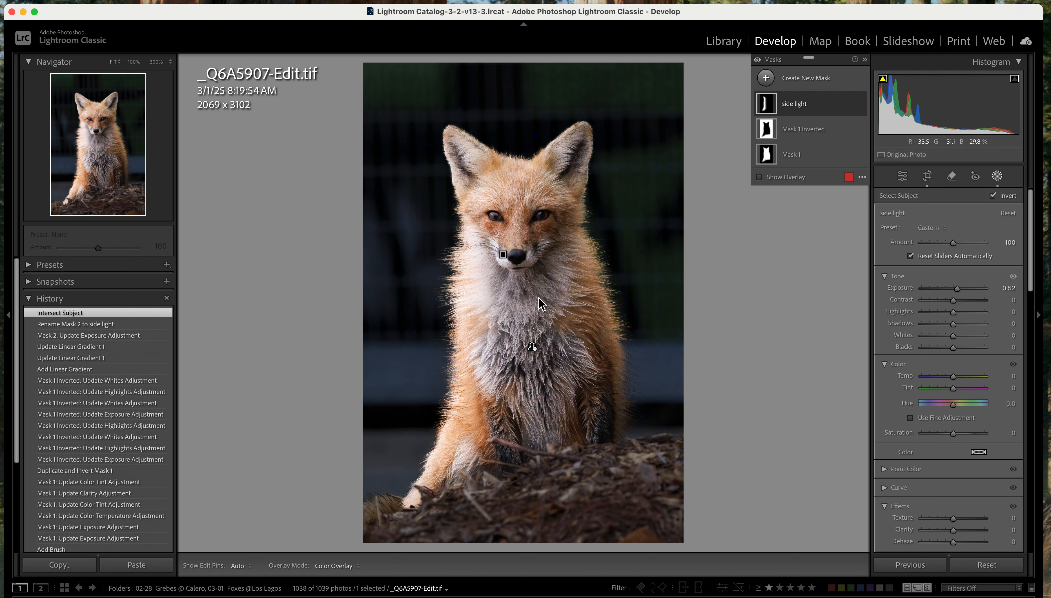
Start a new brush mask with exposure 0.25, highlights 7, shadows 6 and whites 10
click(767, 78)
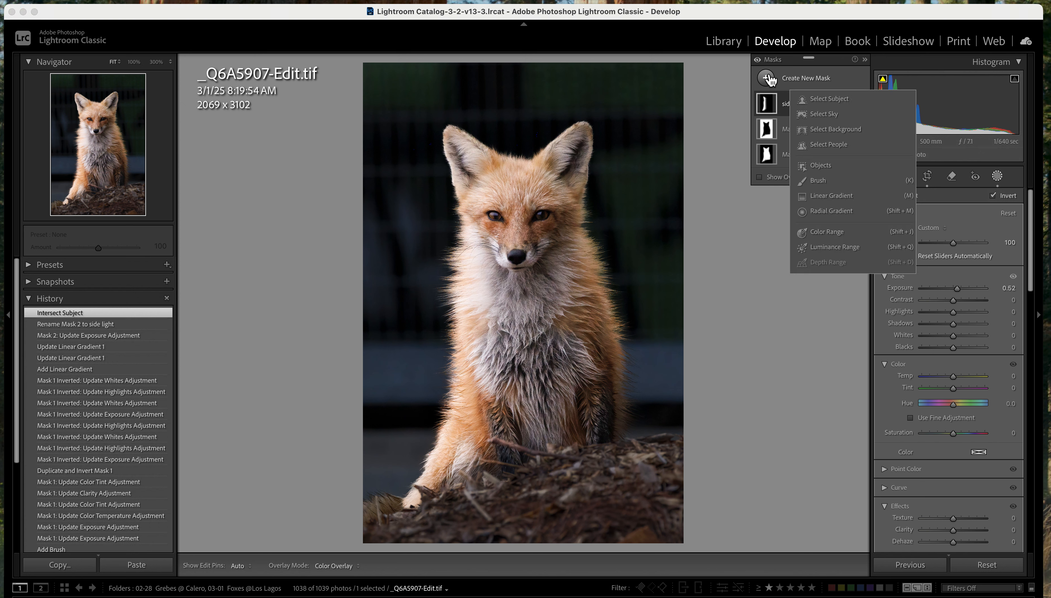
click(820, 181)
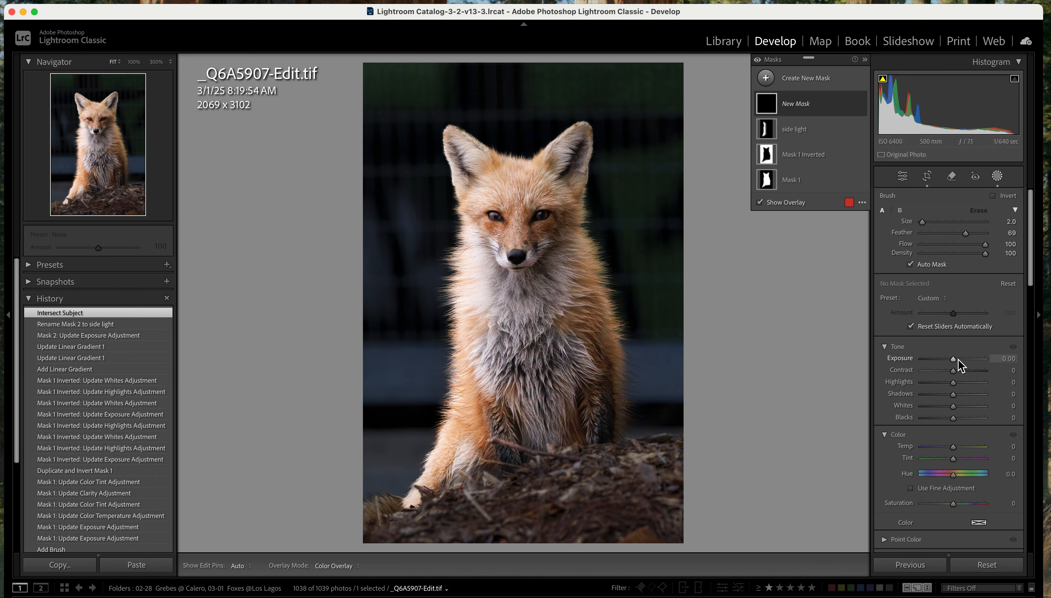
drag(956, 359, 957, 359)
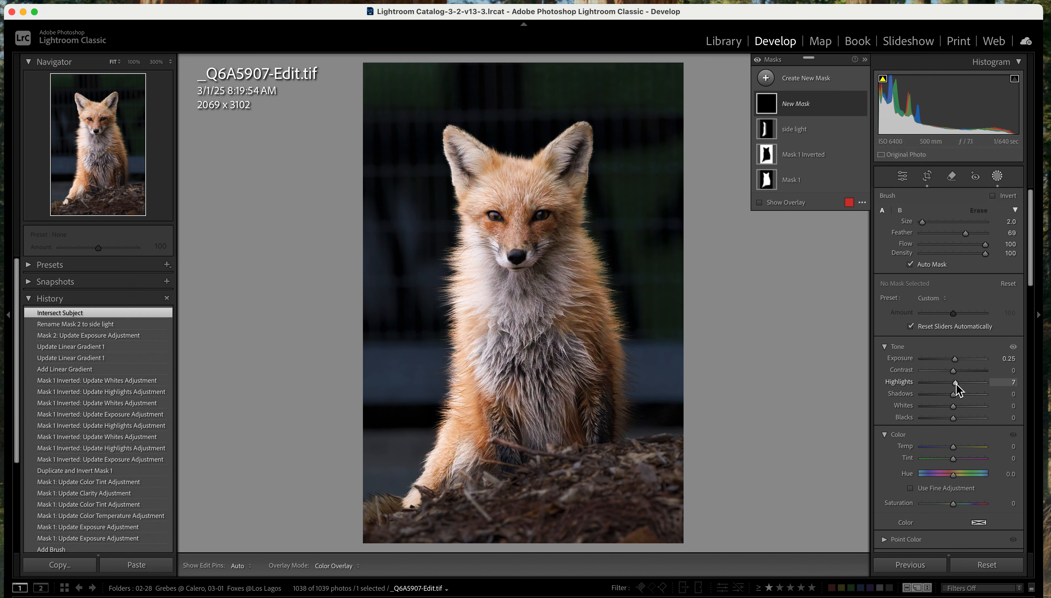
drag(953, 406, 954, 406)
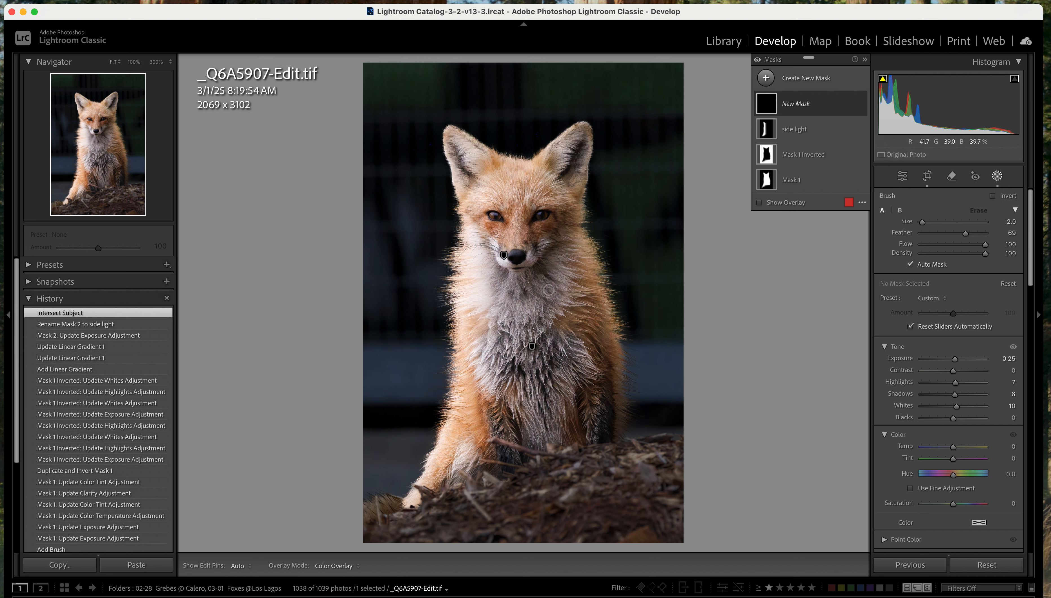
Paint the new mask over the fox's pale chest fur with a size 8 brush
key(bracketright)
key(bracketright)
key(bracketright)
key(bracketright)
key(bracketright)
key(bracketright)
key(h)
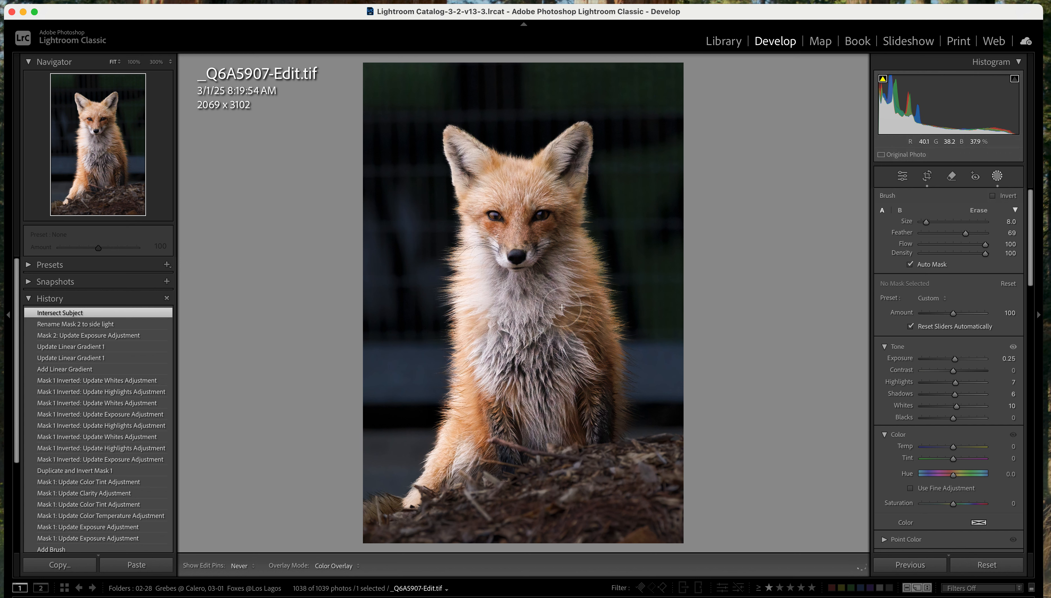
click(560, 428)
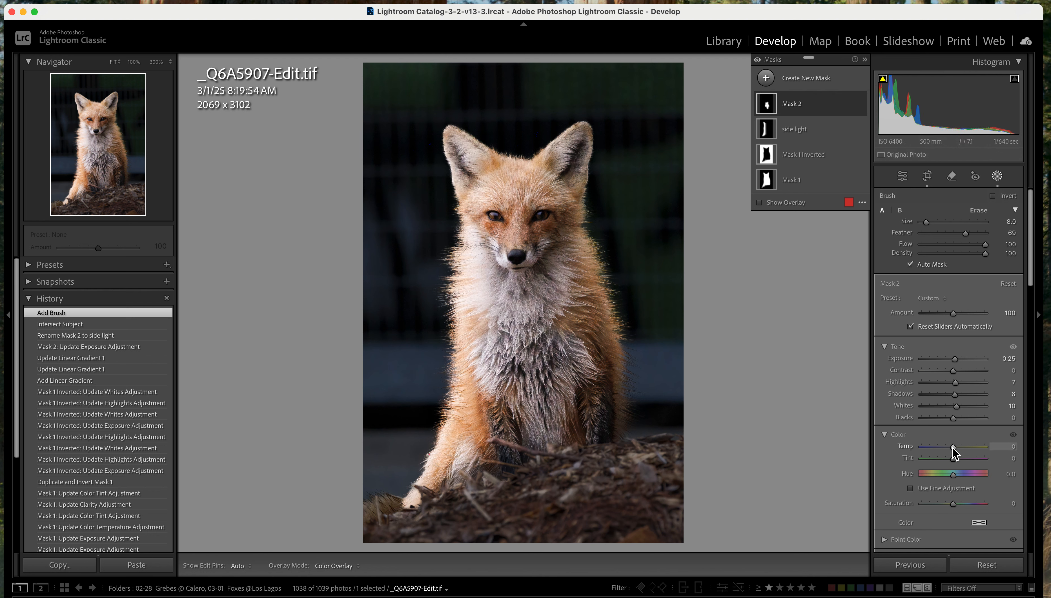
Set the color temperature of the chest brush mask to -1
drag(953, 447, 953, 447)
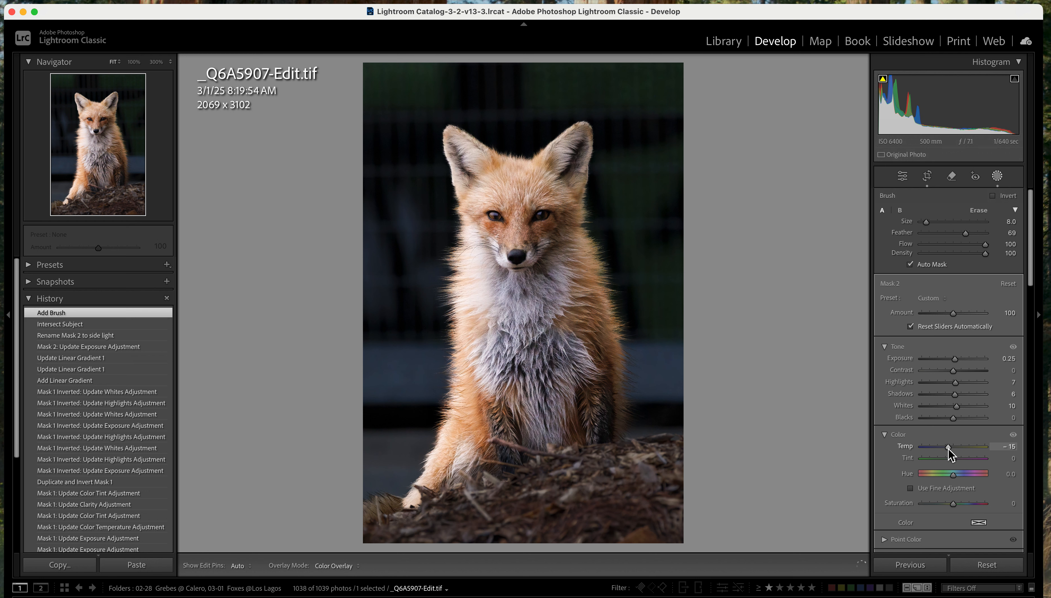
drag(950, 447, 950, 448)
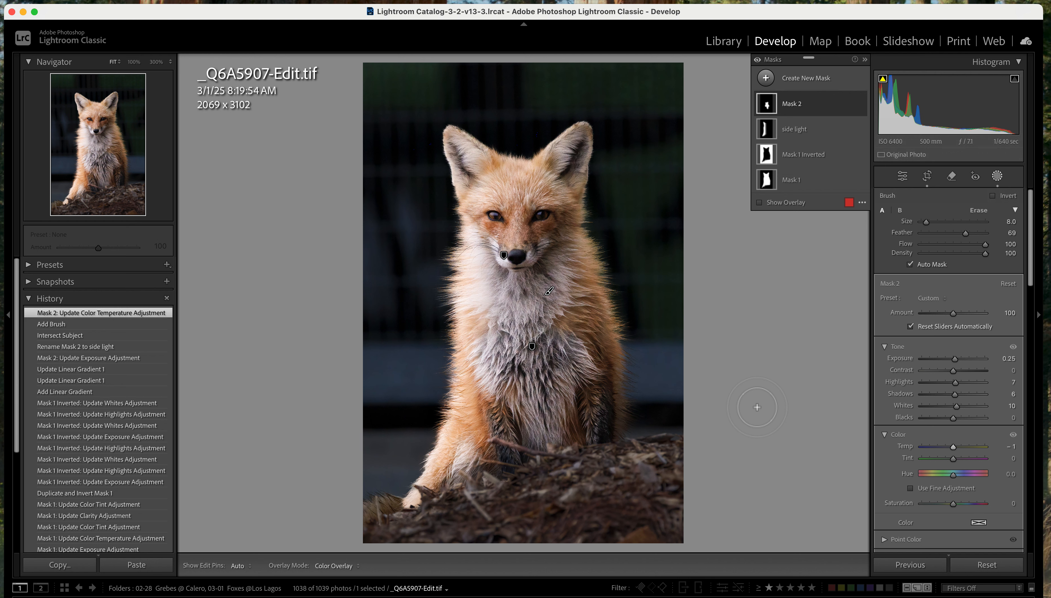
Start a new brush mask using the Eye Enhance preset
click(767, 79)
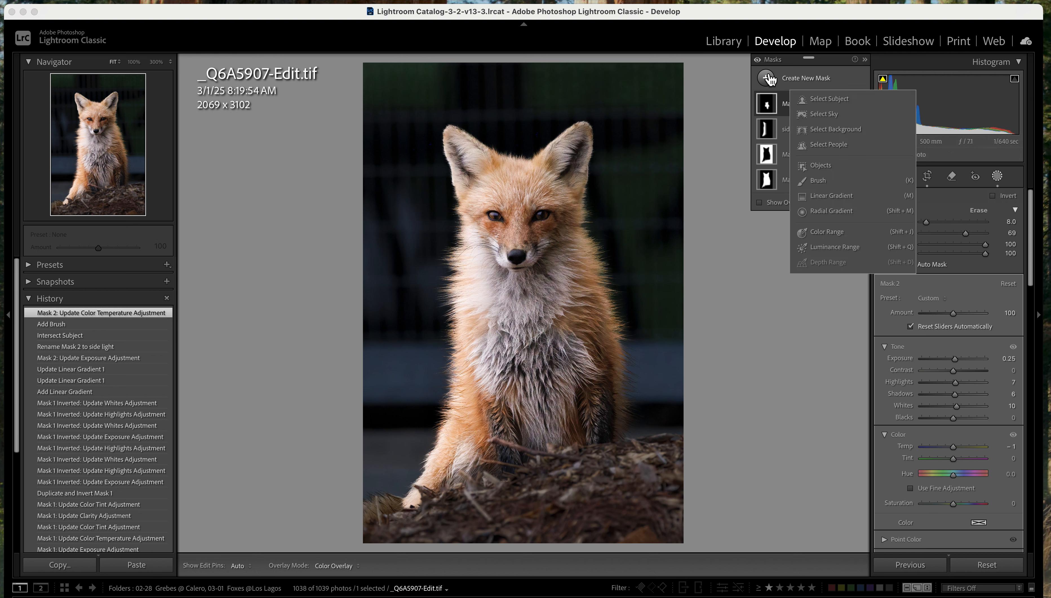
click(767, 78)
click(767, 79)
click(818, 181)
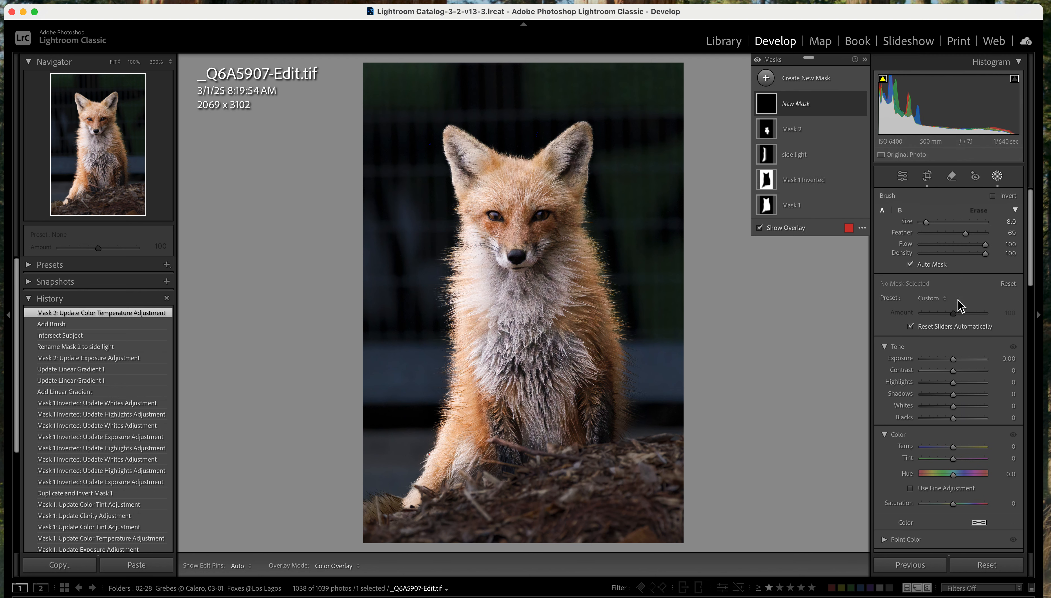
click(949, 299)
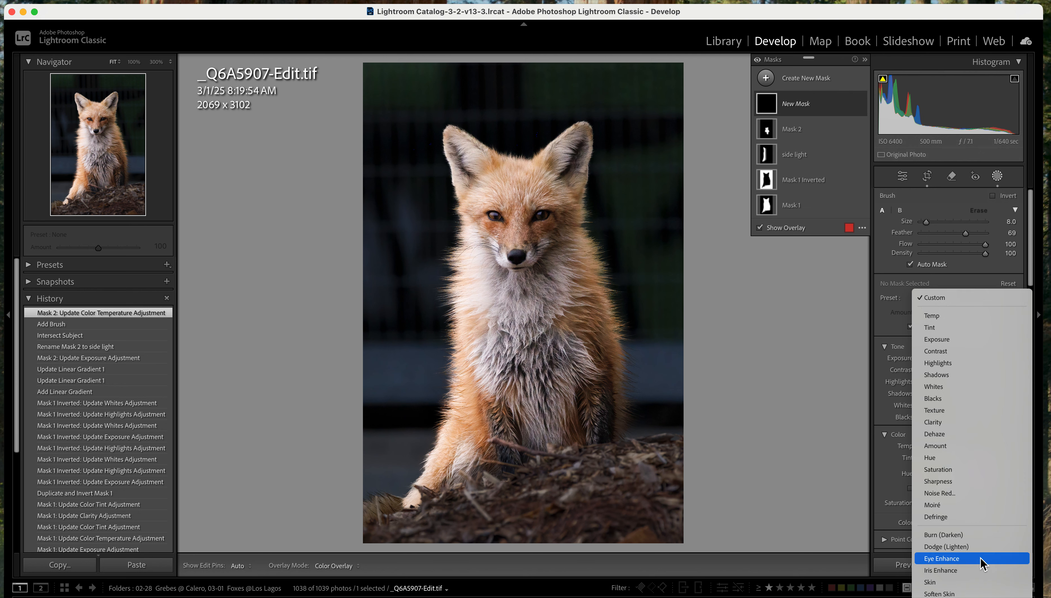
click(949, 561)
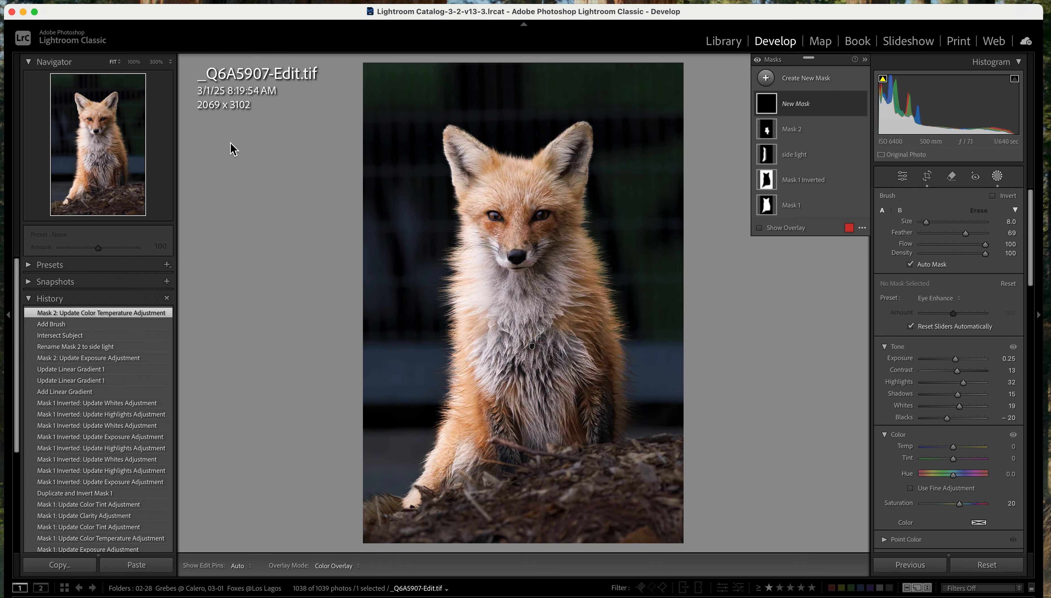
Paint the Eye Enhance mask over both of the fox's eyes and reset its blacks to 0
click(157, 62)
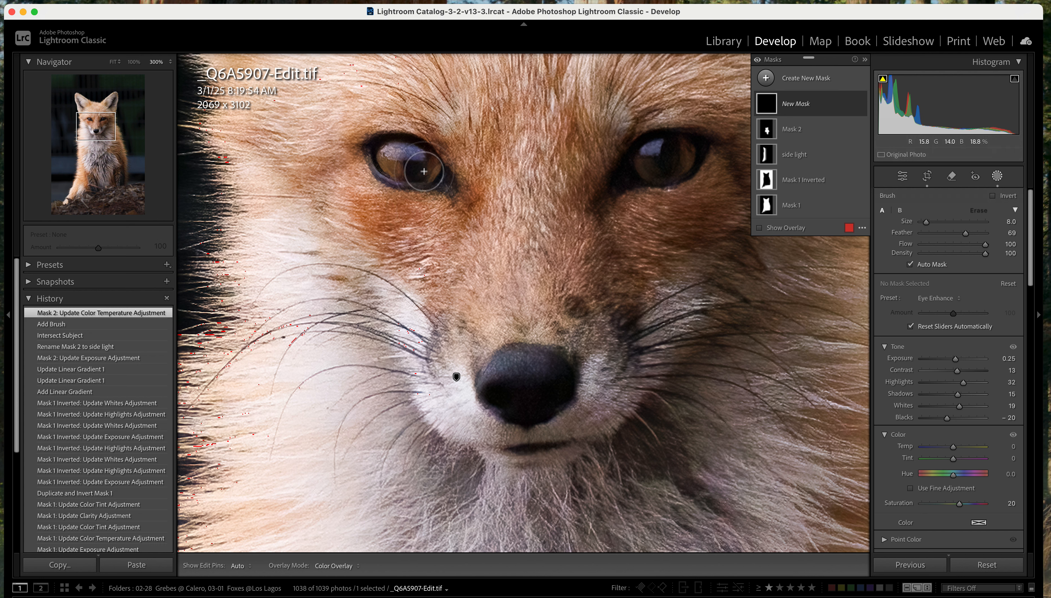
mouse_move(426, 170)
mouse_down()
mouse_move(397, 163)
mouse_move(444, 182)
mouse_move(393, 167)
mouse_move(421, 169)
mouse_up()
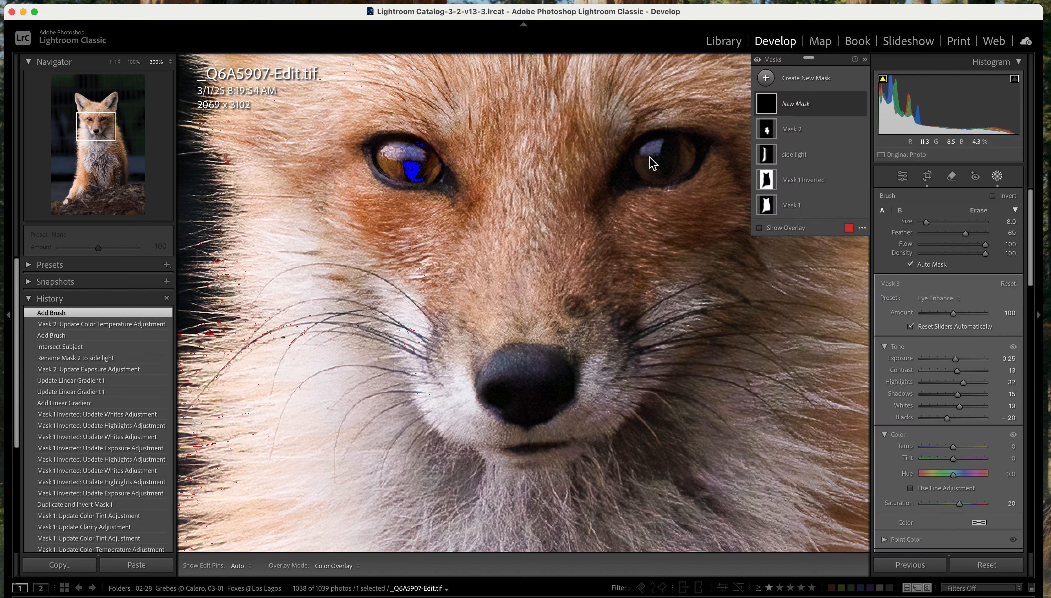
mouse_move(652, 171)
mouse_down()
mouse_move(709, 159)
mouse_move(642, 189)
mouse_move(654, 164)
mouse_move(637, 192)
mouse_move(666, 168)
mouse_move(698, 165)
mouse_move(678, 180)
mouse_move(699, 164)
mouse_move(656, 171)
mouse_move(688, 164)
mouse_move(666, 167)
mouse_up()
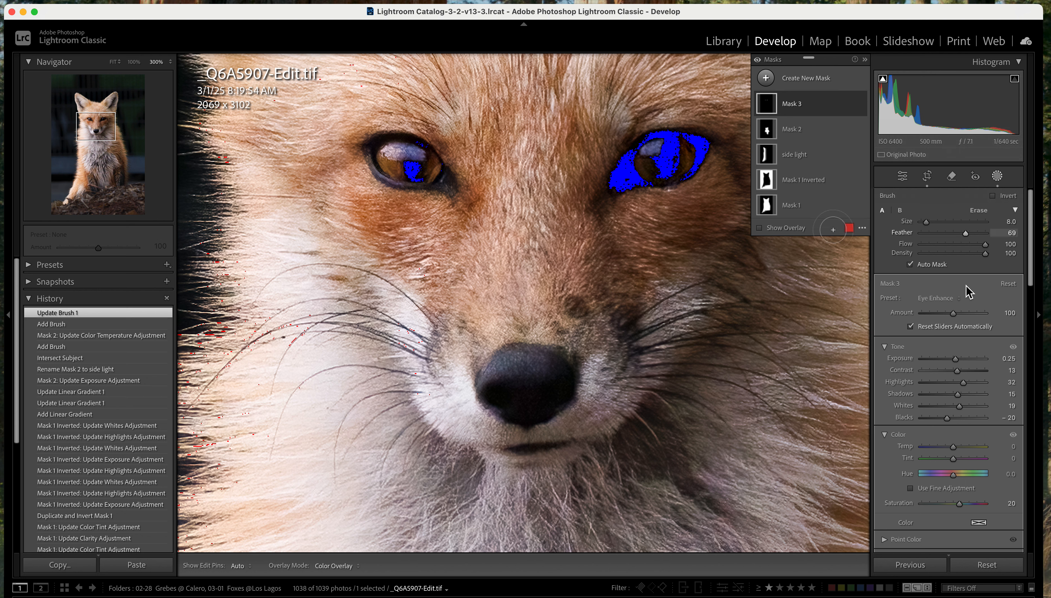
double_click(905, 418)
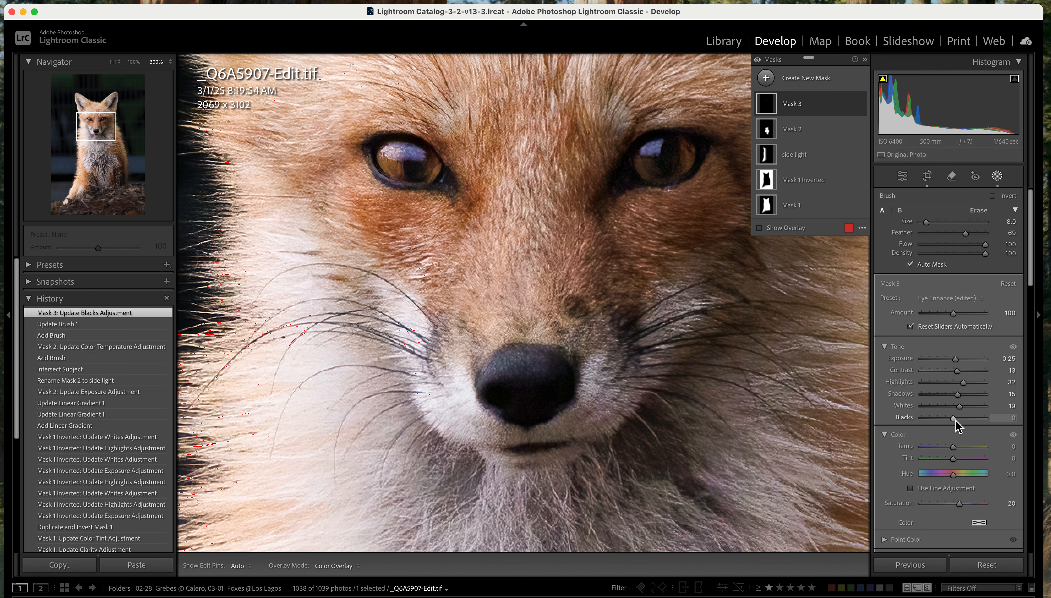
Compare the fox's face with all masks switched off and on, leaving them on and fitting the whole photo in view
scroll(954, 420, down, 10)
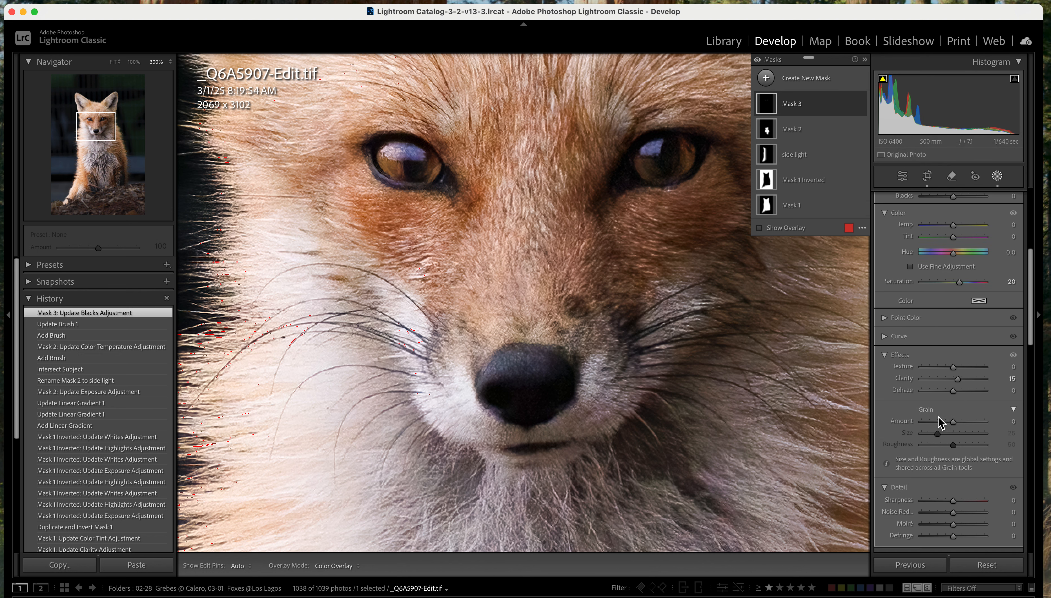
scroll(941, 422, down, 2)
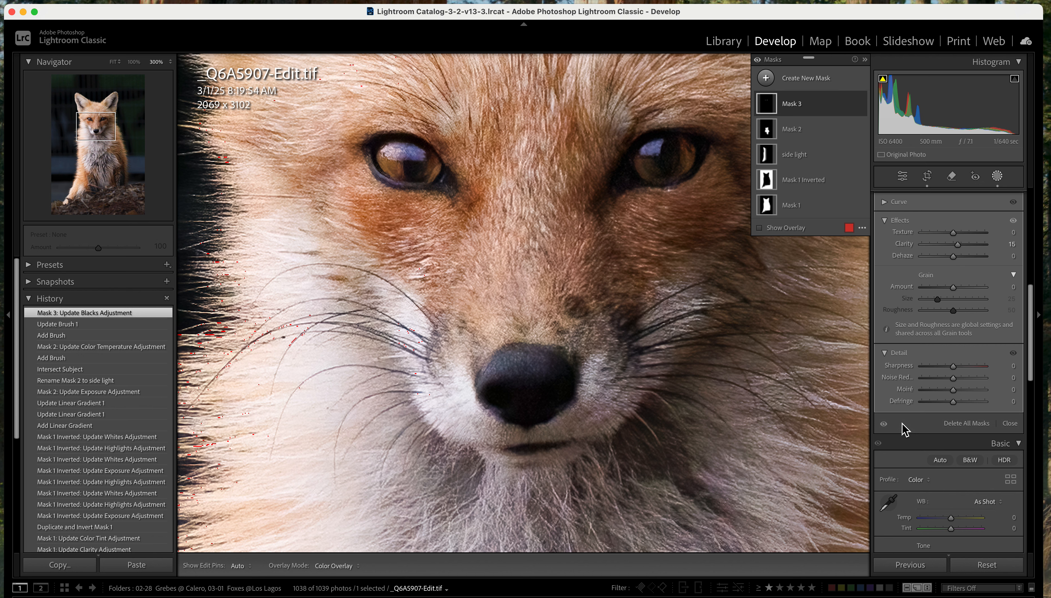
click(884, 424)
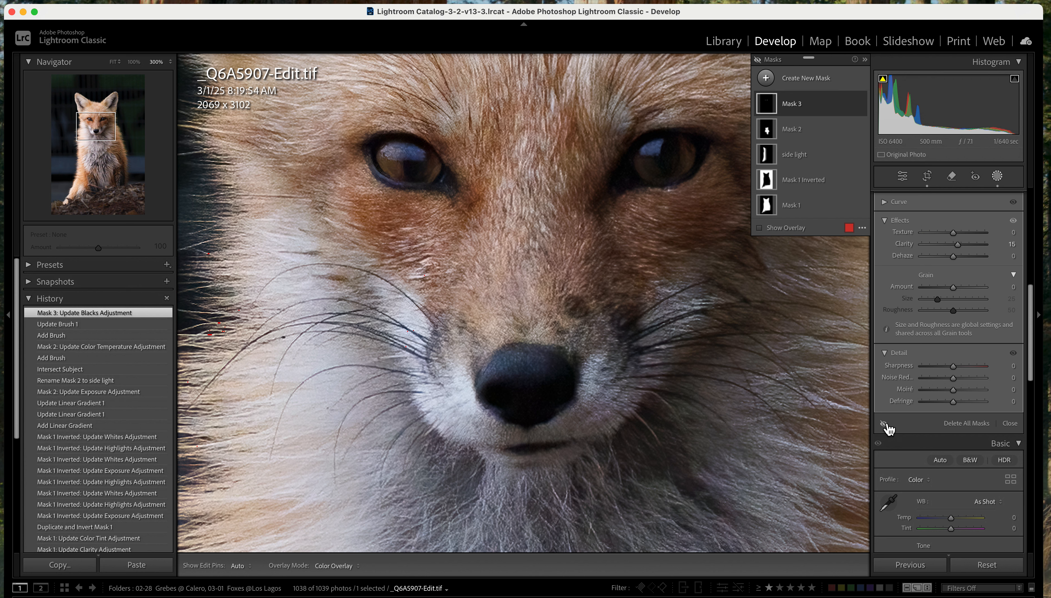
click(884, 424)
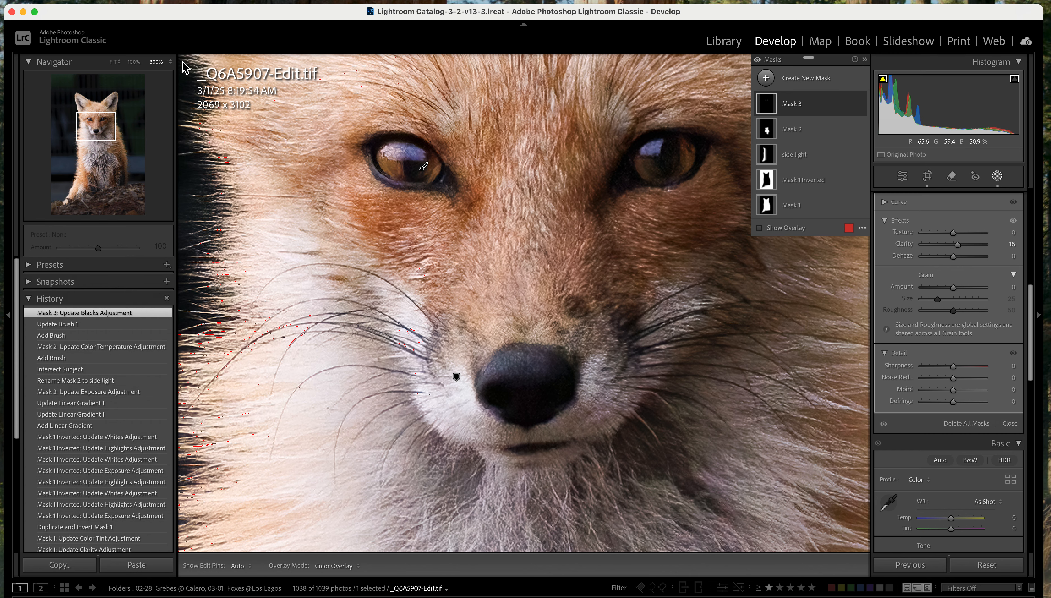
click(112, 61)
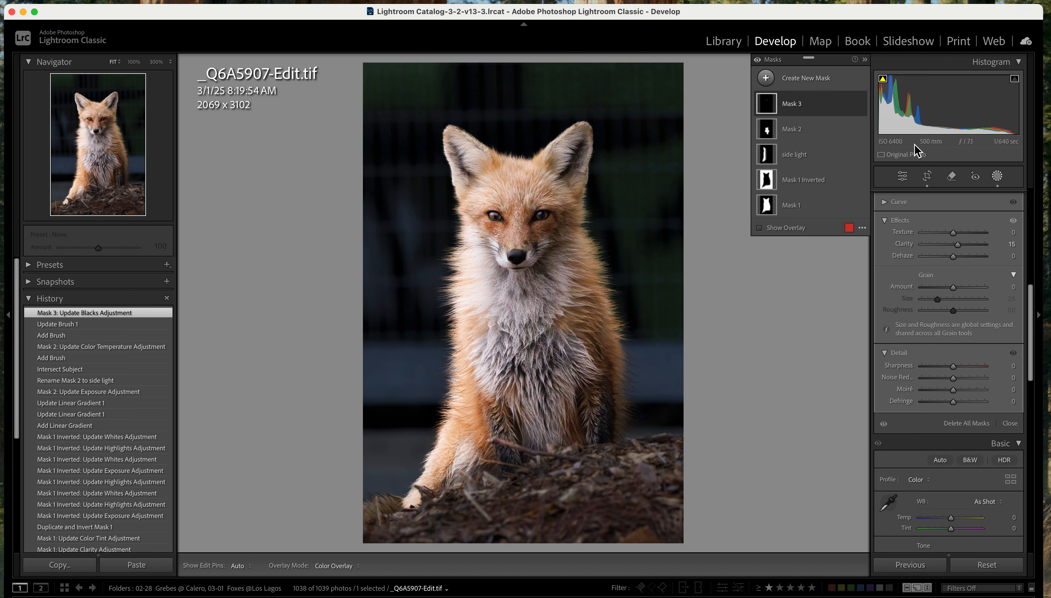
Leave masking and set the photo's overall exposure to -0.40
click(997, 177)
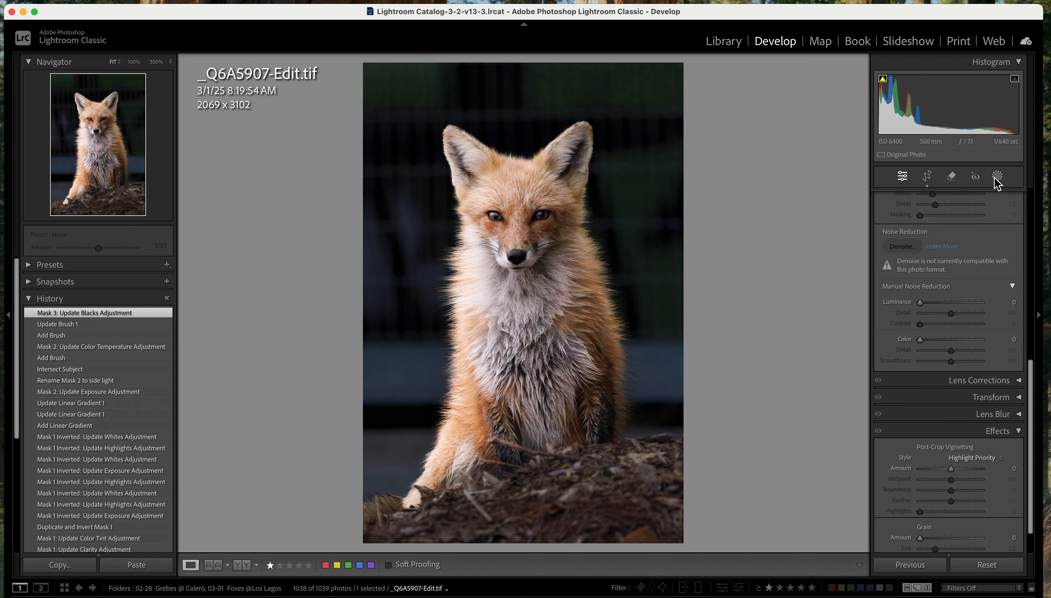
scroll(958, 231, up, 10)
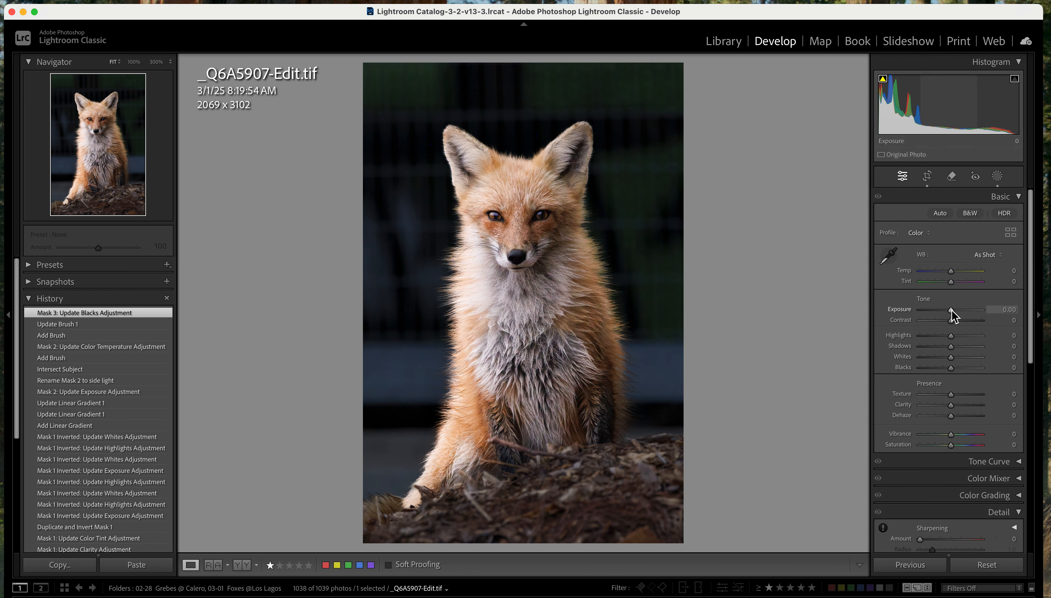
key(Down)
key(Down)
key(Down)
key(Down)
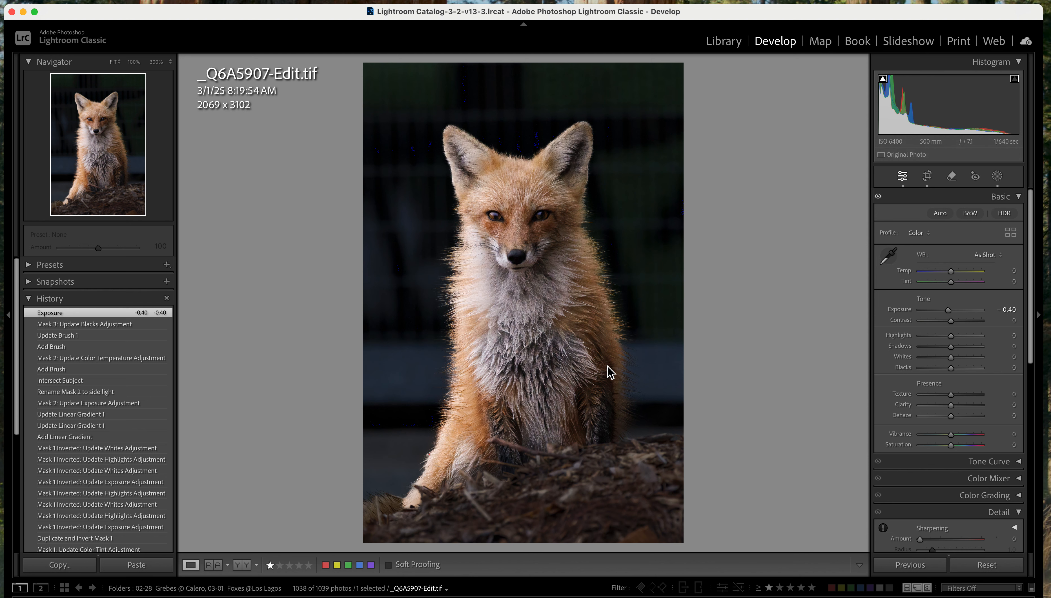
Darken the blues in the Color Mixer by setting the blue luminance to -68
scroll(953, 384, down, 5)
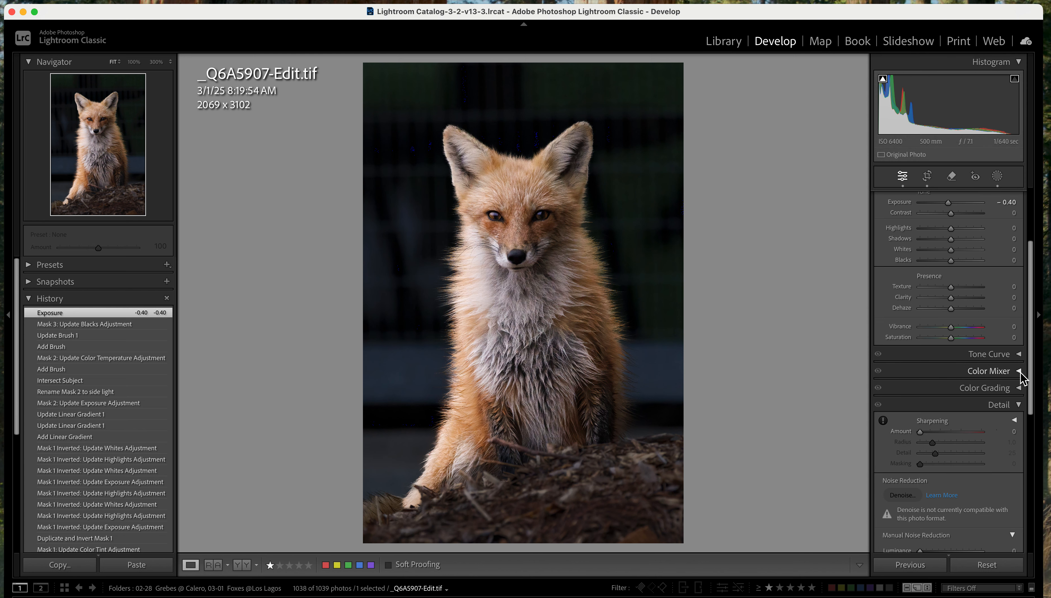
click(1019, 373)
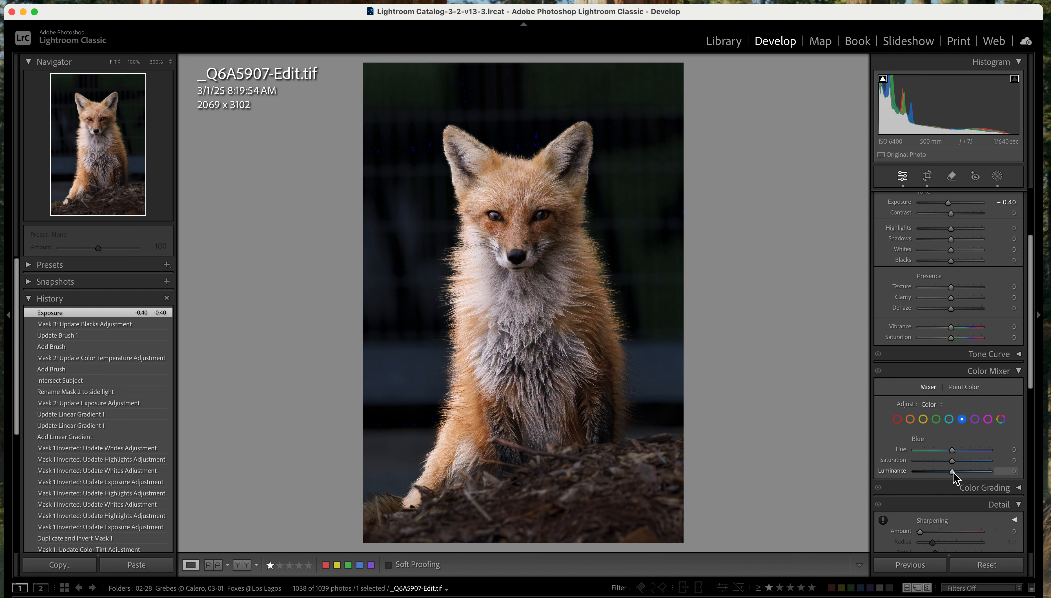
drag(941, 473, 928, 473)
drag(929, 474, 928, 475)
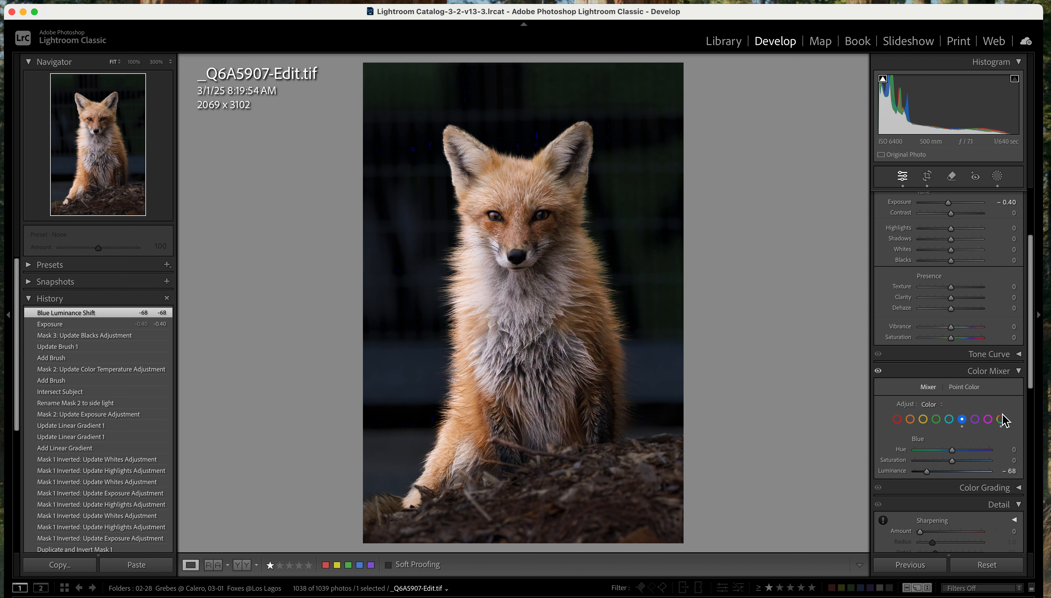
click(1019, 372)
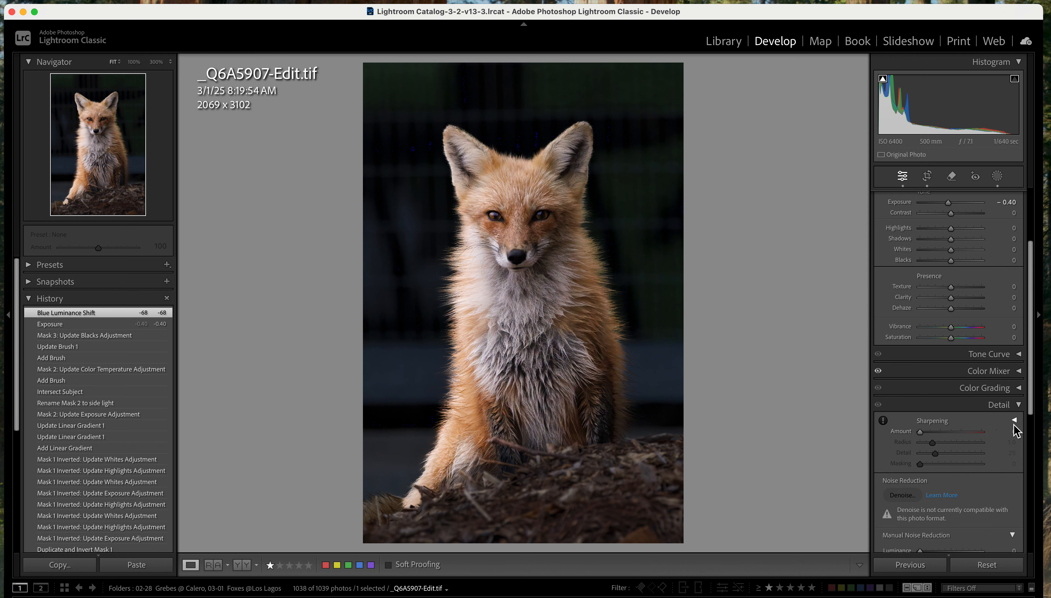
click(1012, 412)
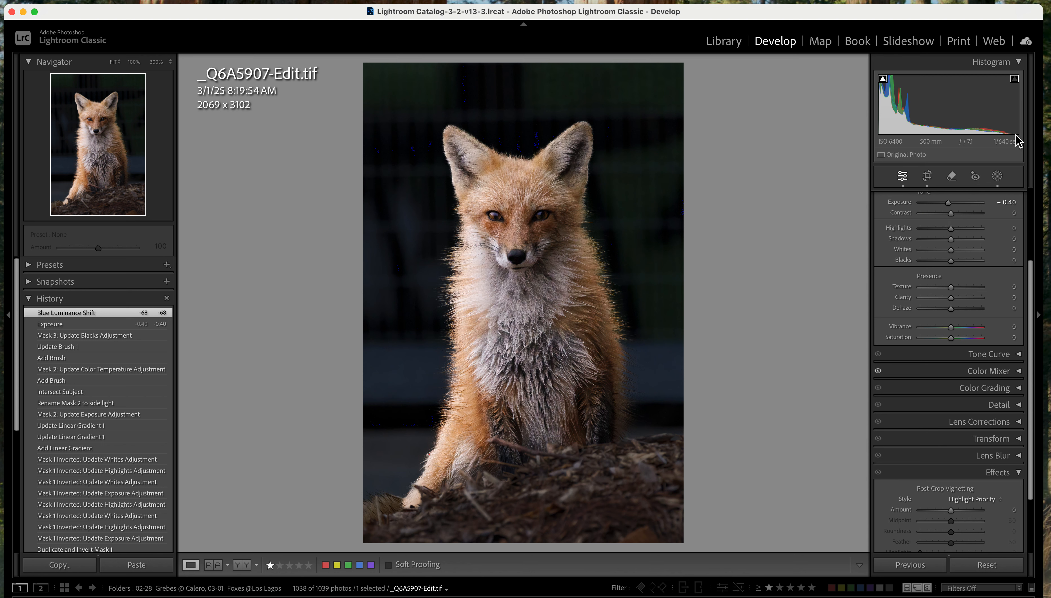
Raise the photo's overall highlights to +17 and whites to +9
scroll(992, 269, up, 5)
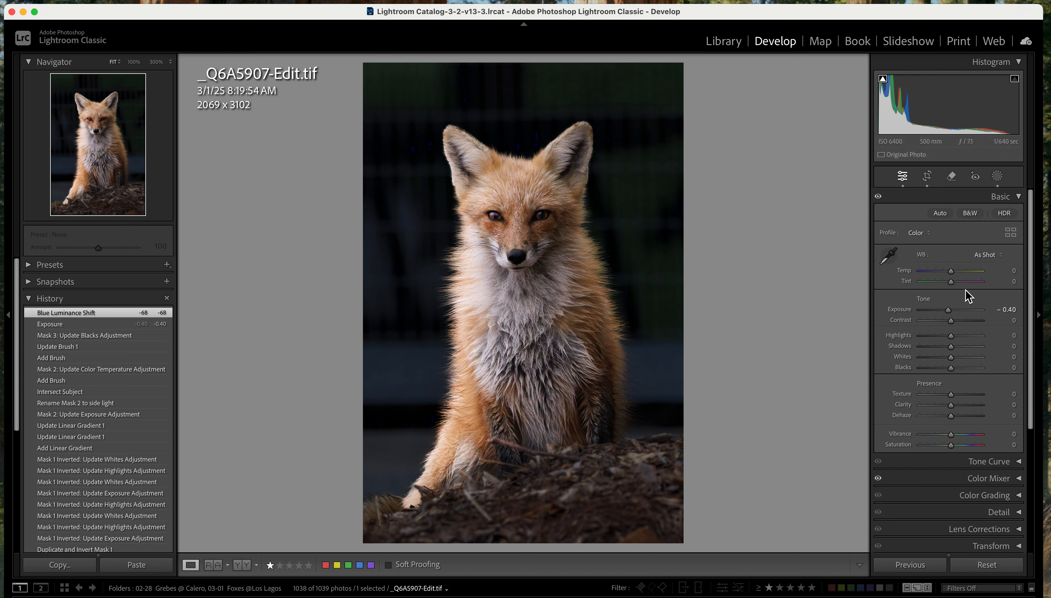
drag(952, 336, 955, 336)
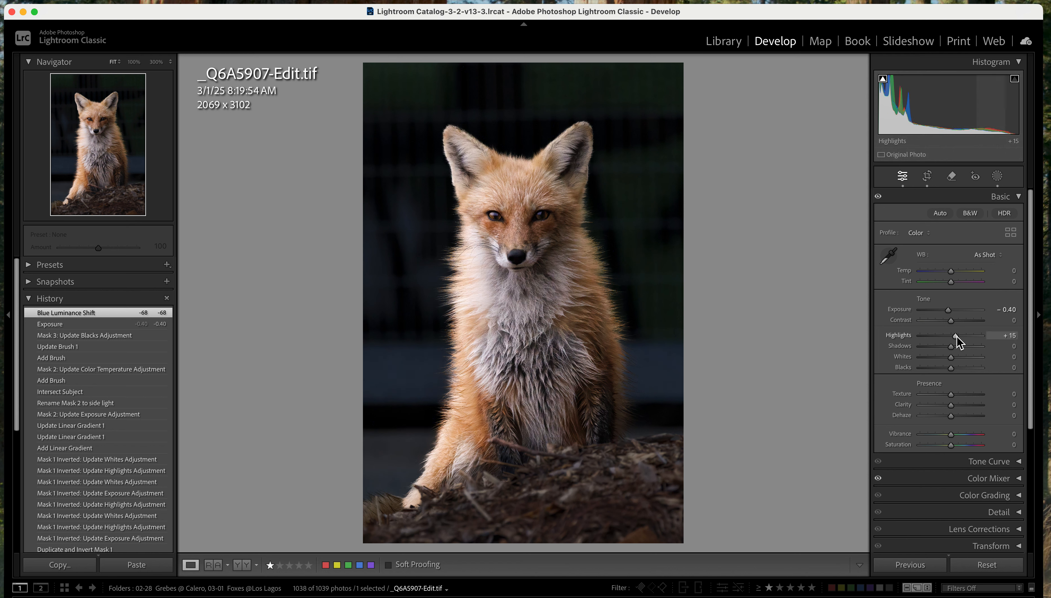
drag(957, 336, 953, 357)
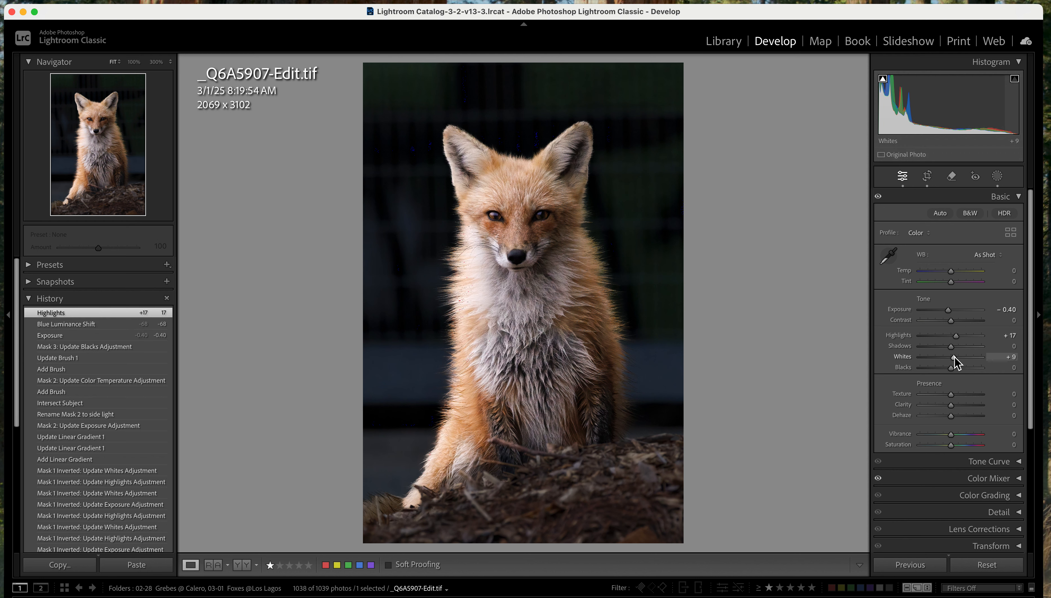
drag(955, 356, 954, 357)
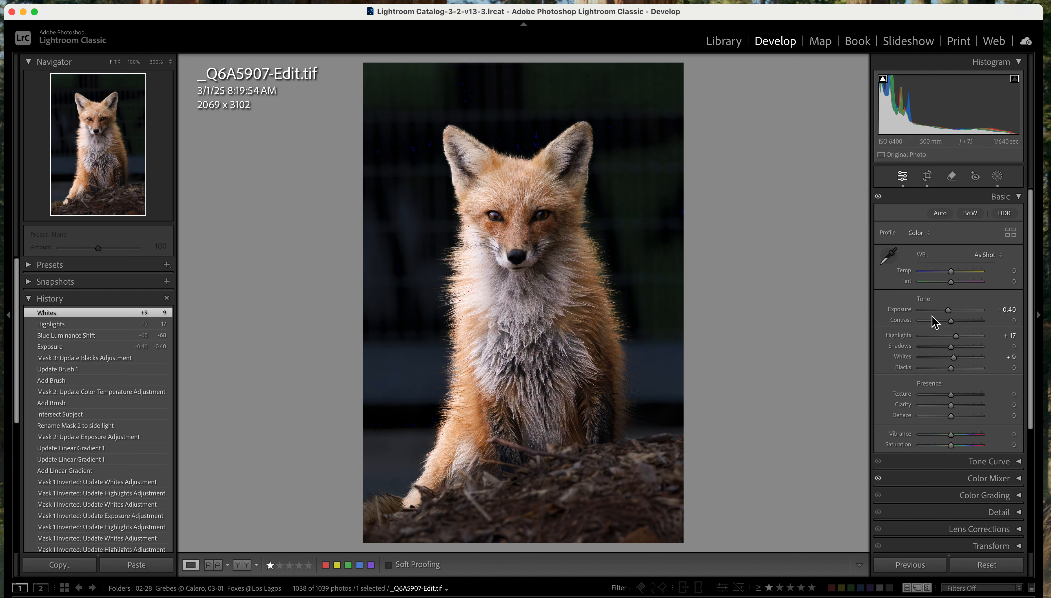
Adjust the photo's overall exposure to -0.45 and raise the blacks to +10
drag(948, 310, 947, 311)
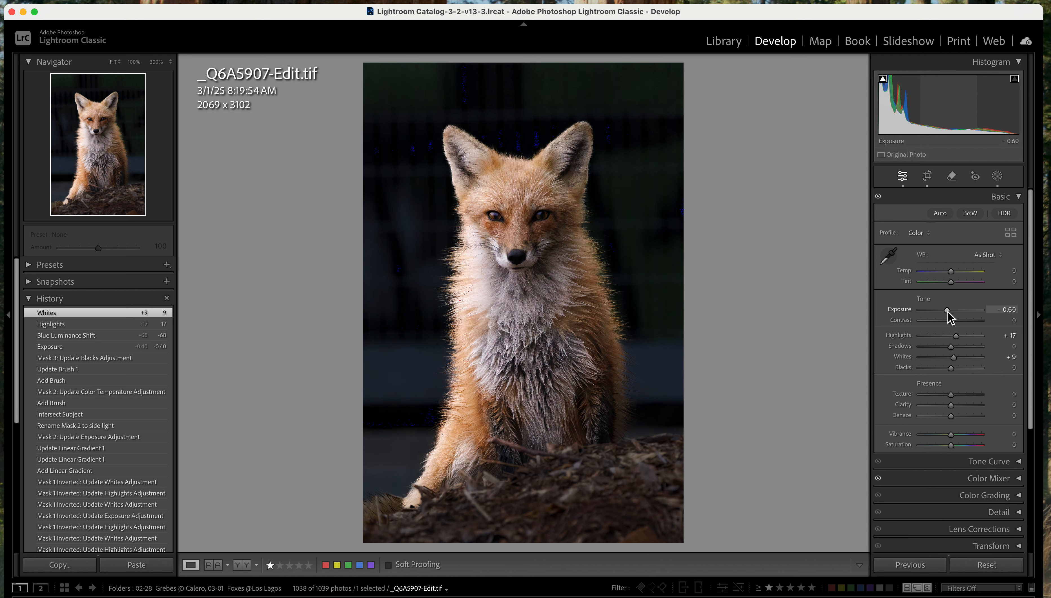
drag(948, 311, 947, 312)
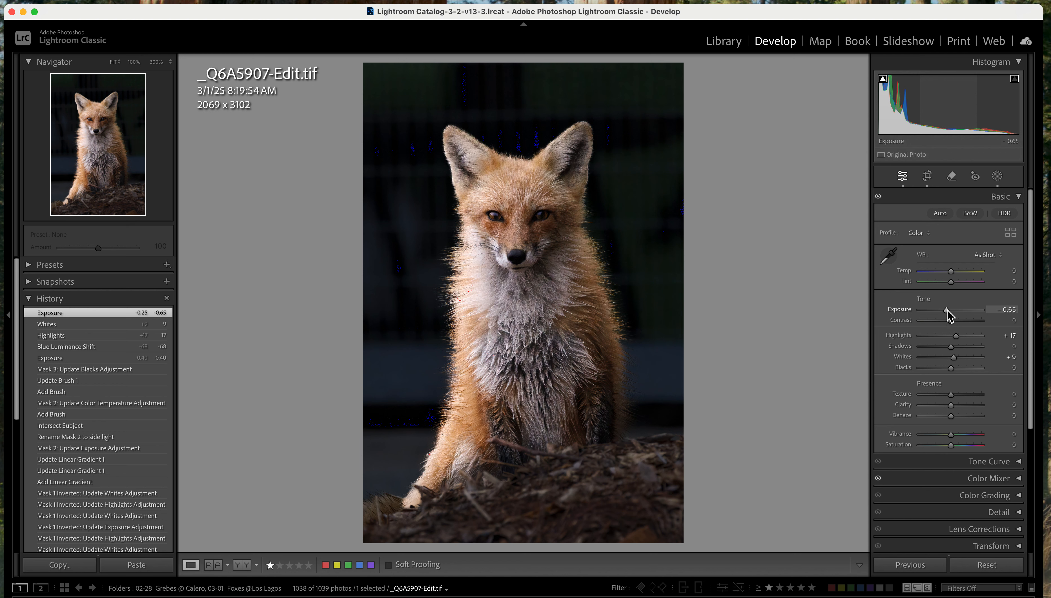
drag(948, 309, 948, 309)
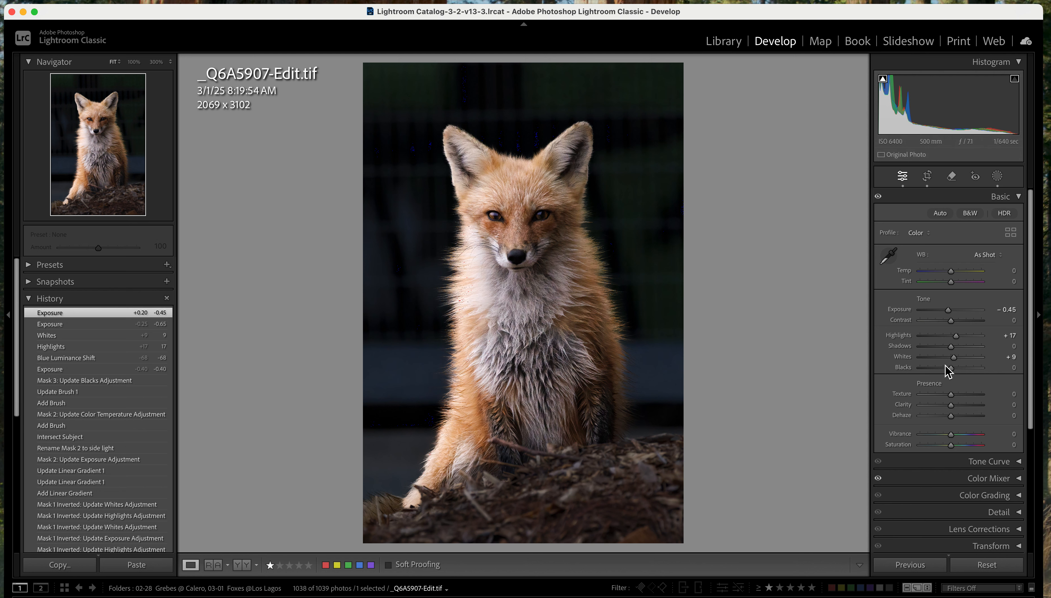
mouse_move(951, 368)
mouse_down()
mouse_move(938, 369)
mouse_move(955, 369)
mouse_up()
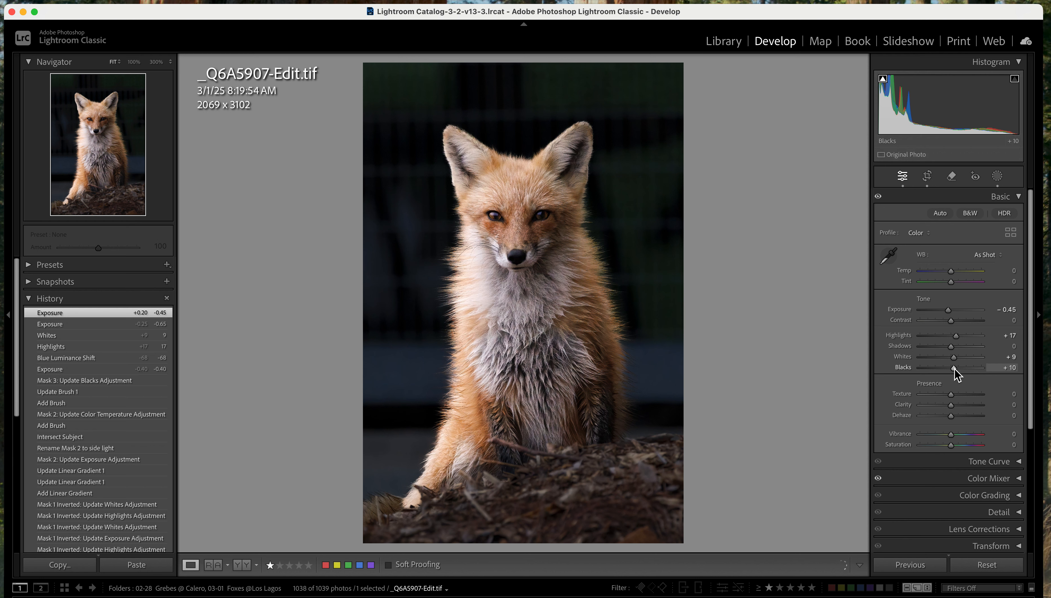
drag(954, 368, 954, 369)
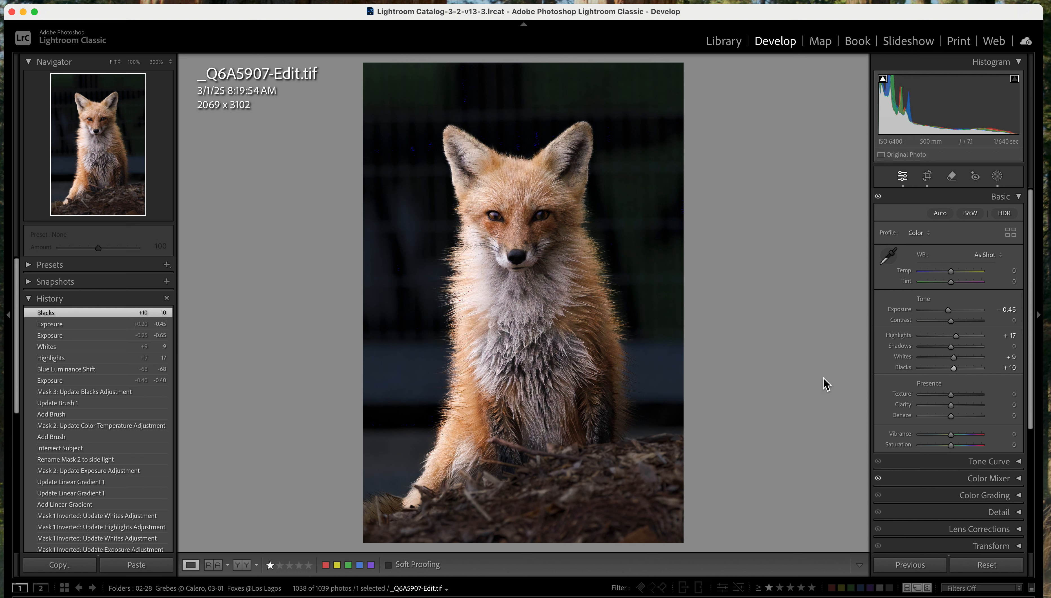
Compare the photo before and after side by side, then inspect the edited version alone at 100% zoom
click(242, 565)
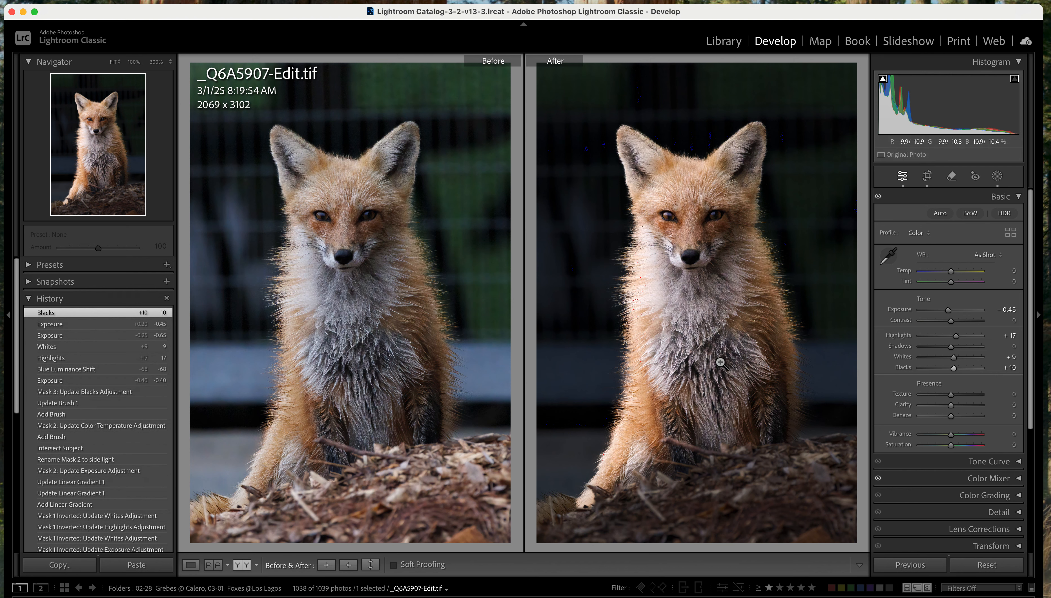
click(192, 566)
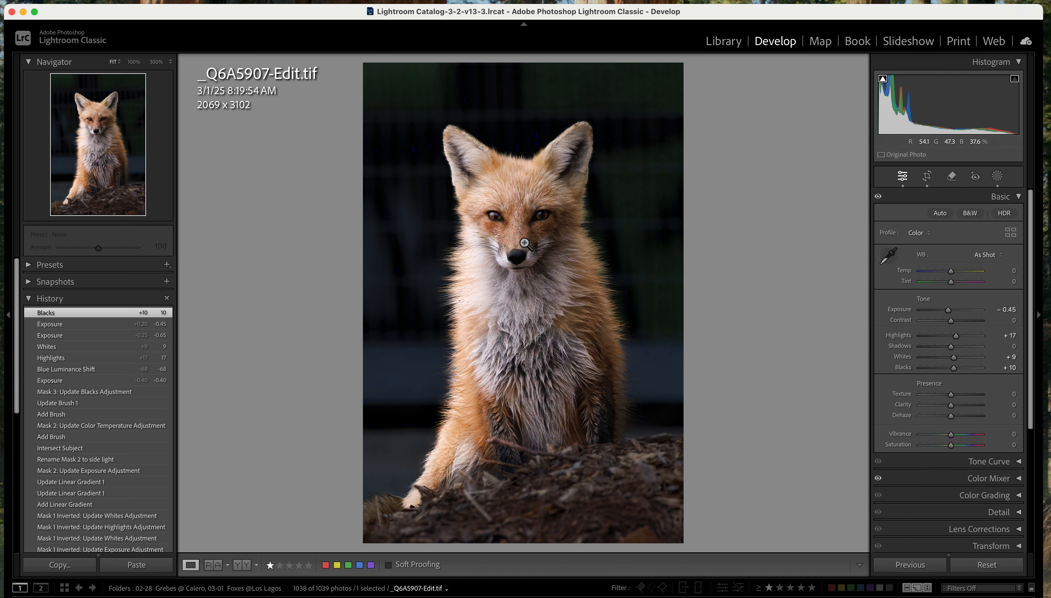
click(134, 62)
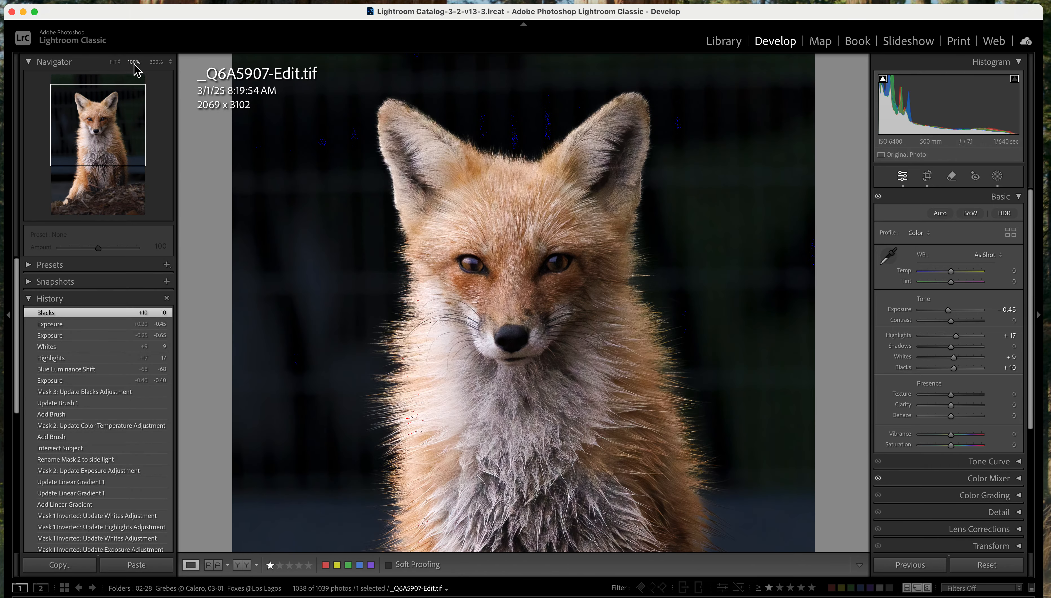
Heal the dark spot on the fox's muzzle just above the nose with the Heal brush at size 13, working at 300% zoom
click(156, 62)
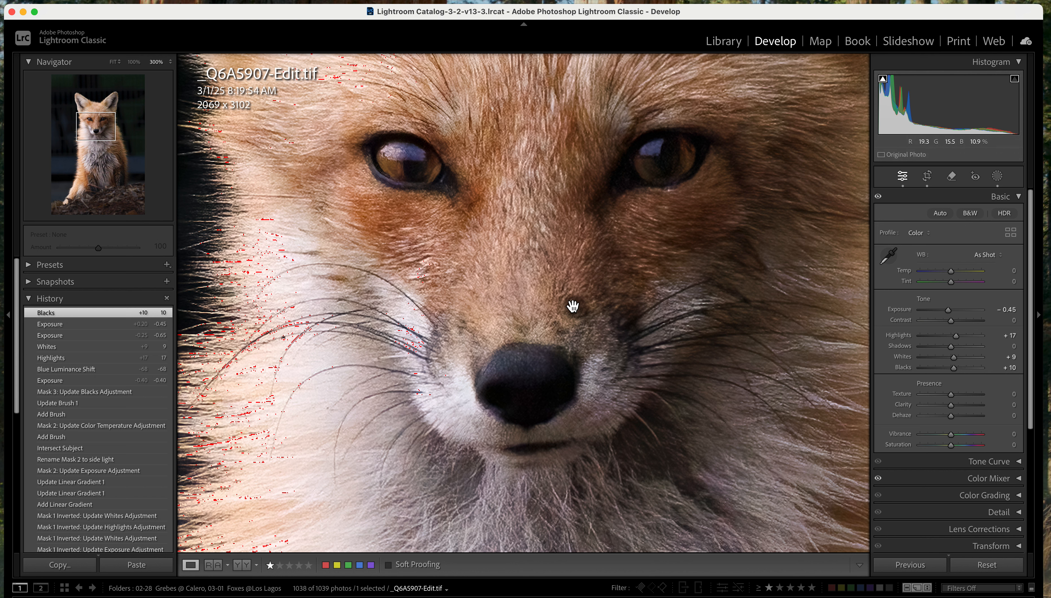
click(951, 177)
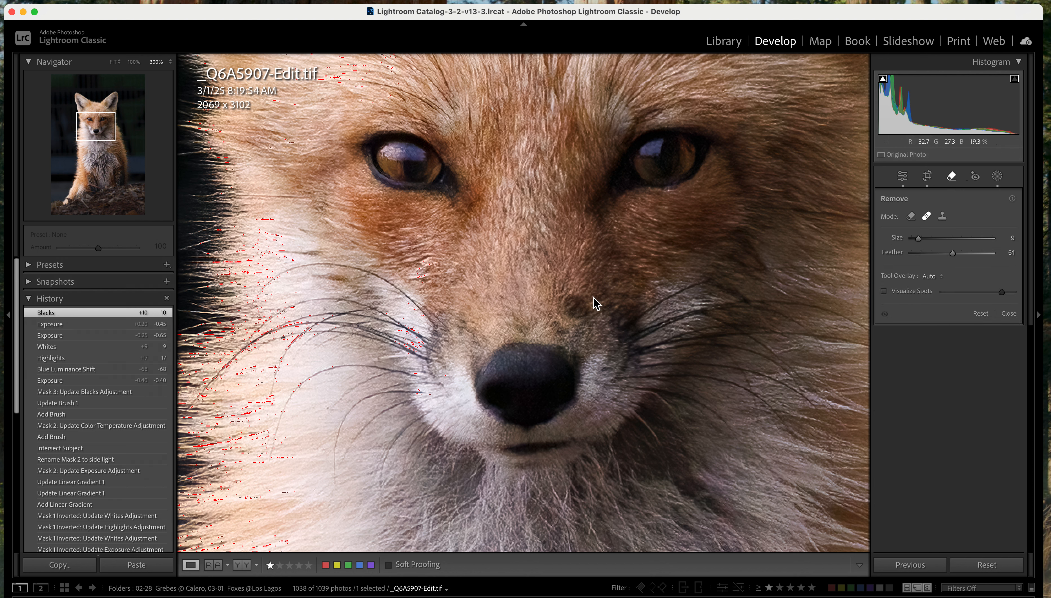
scroll(583, 304, up, 3)
click(576, 307)
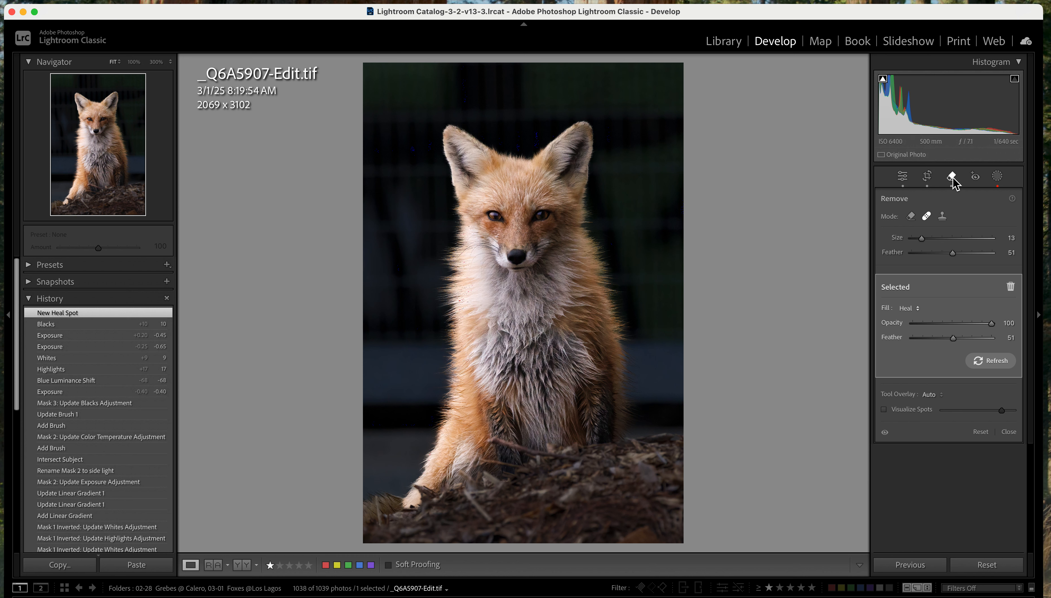
Remove the twig in front of the fox's legs with a size 7 Generative AI Remove stroke along the mulch edge
click(913, 220)
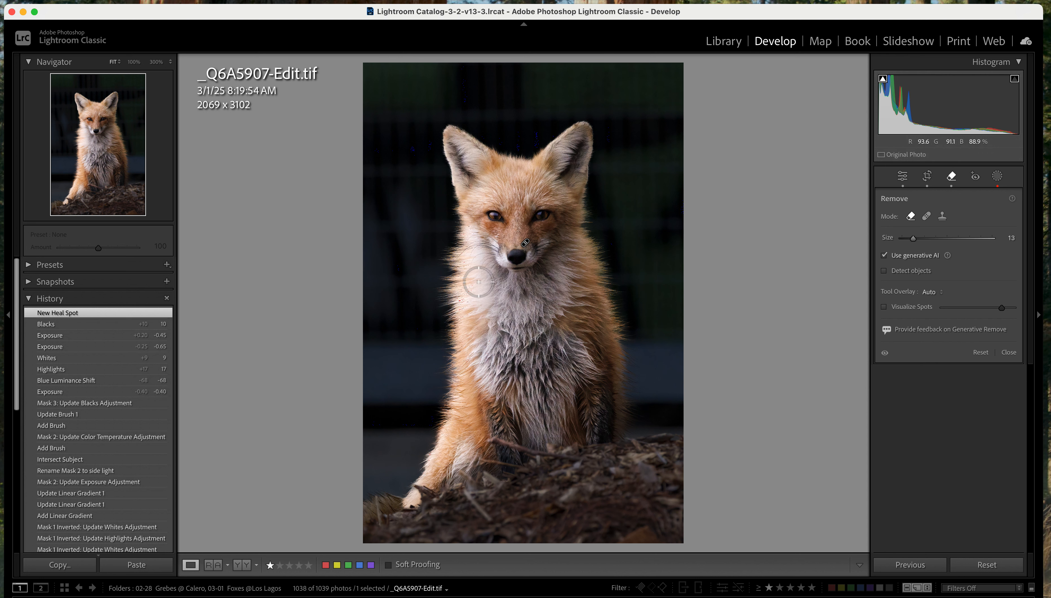
scroll(479, 282, down, 5)
scroll(477, 280, down, 1)
drag(489, 440, 582, 458)
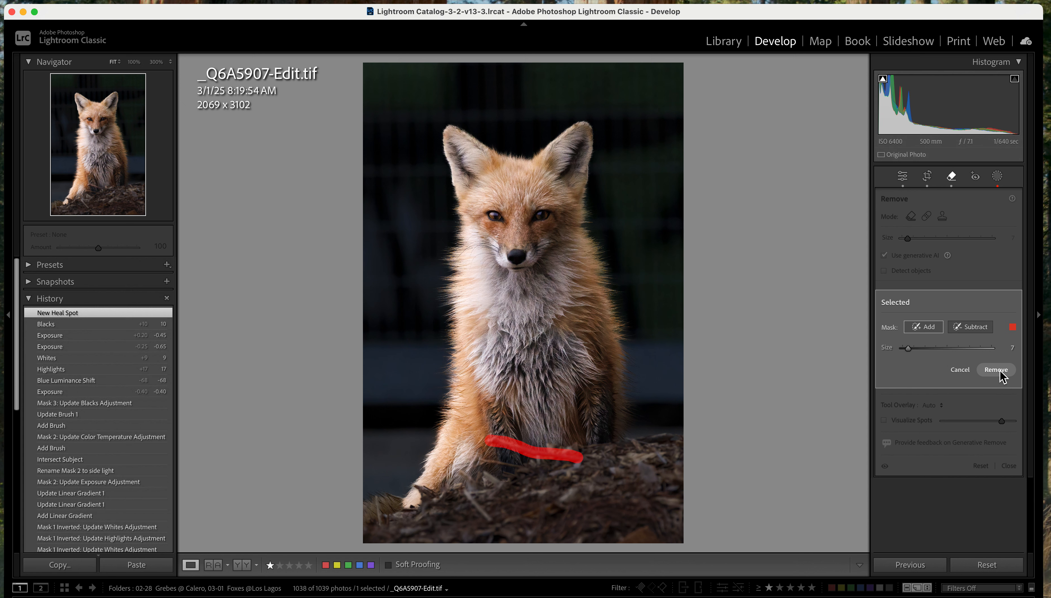
click(1002, 377)
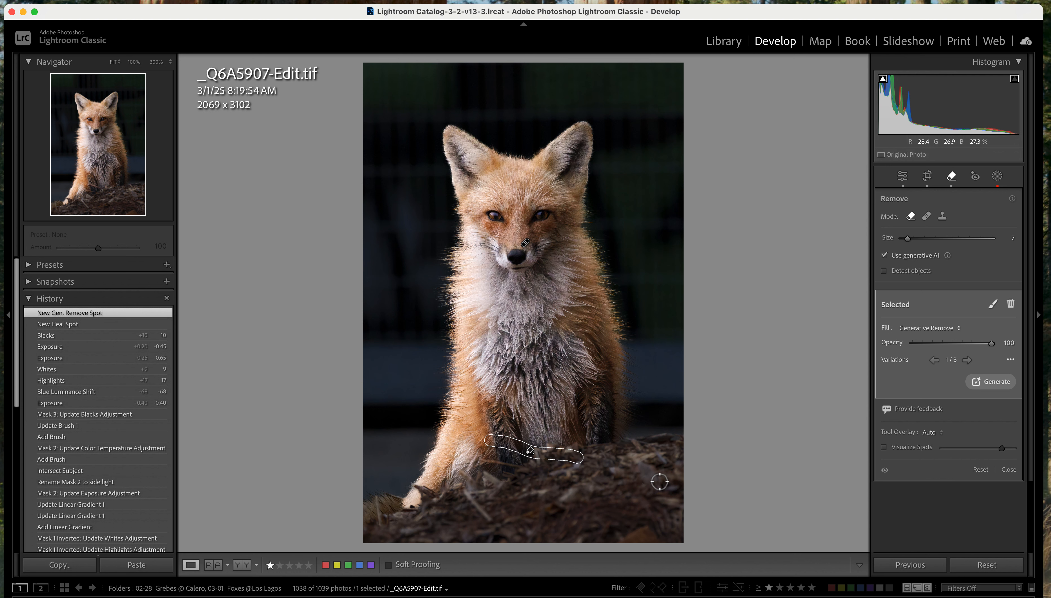
Heal the leftover spot on the mulch edge below the fox's chest at size 7 and close the Remove tool
click(927, 217)
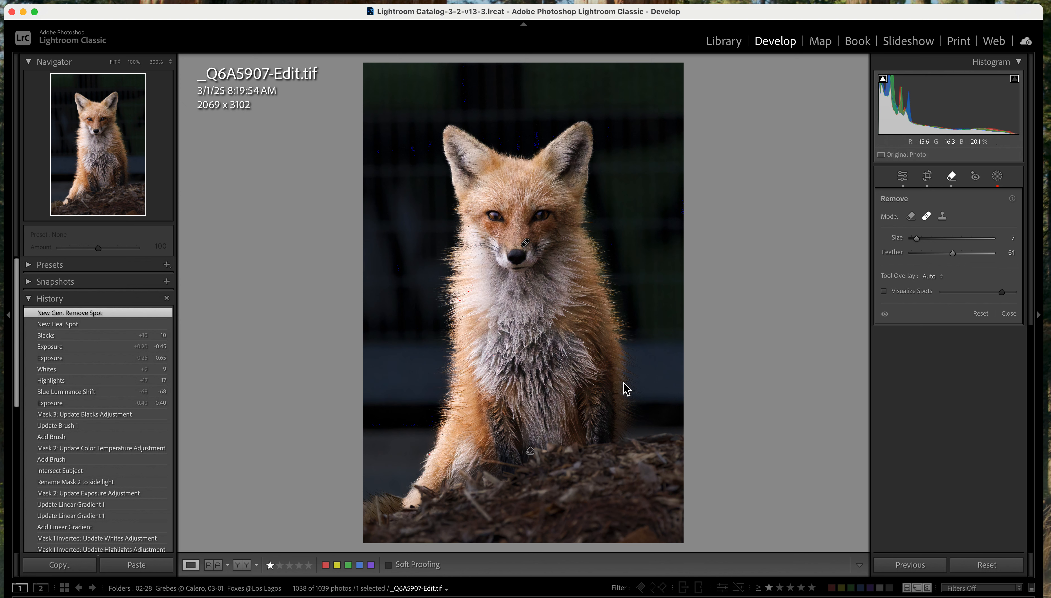
click(570, 450)
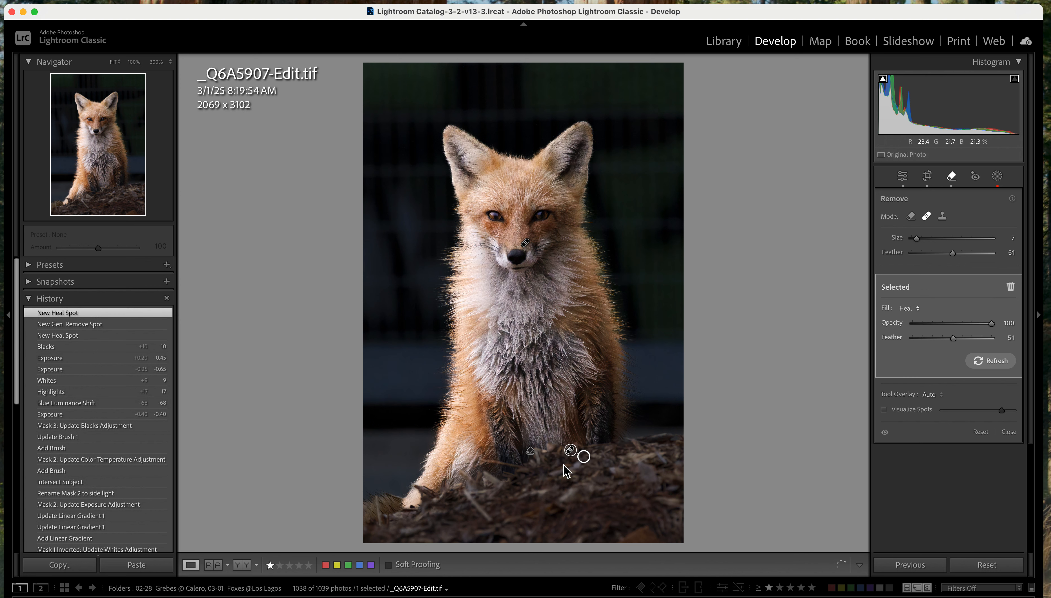
click(952, 176)
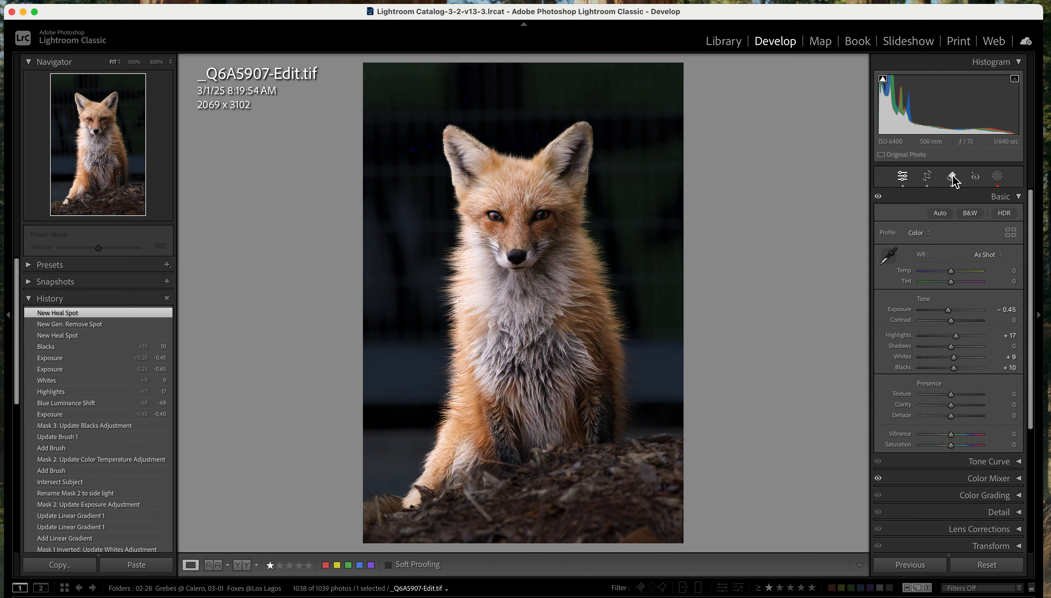